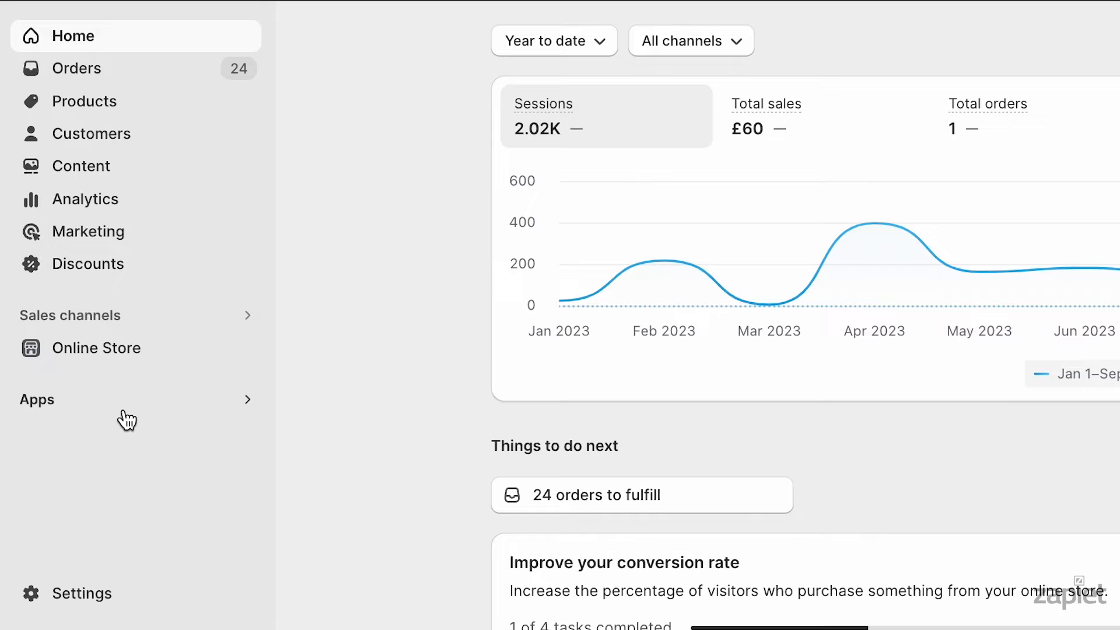
- Open the store pickup settings of the Zapiet Florist location in the Zapiet - Pickup + Delivery app
click(124, 408)
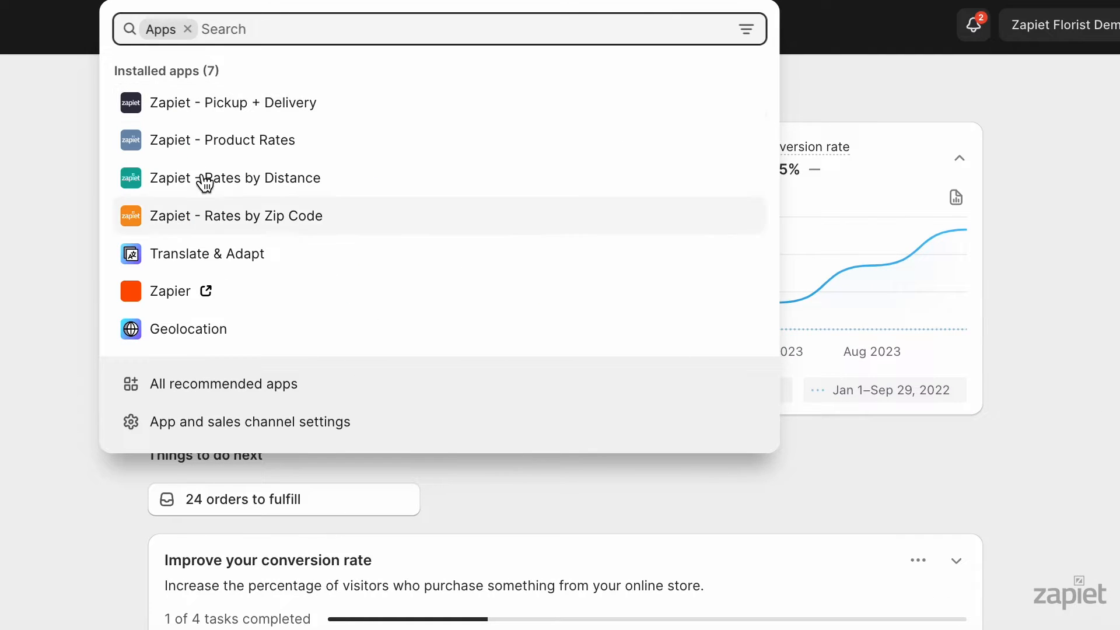
click(267, 104)
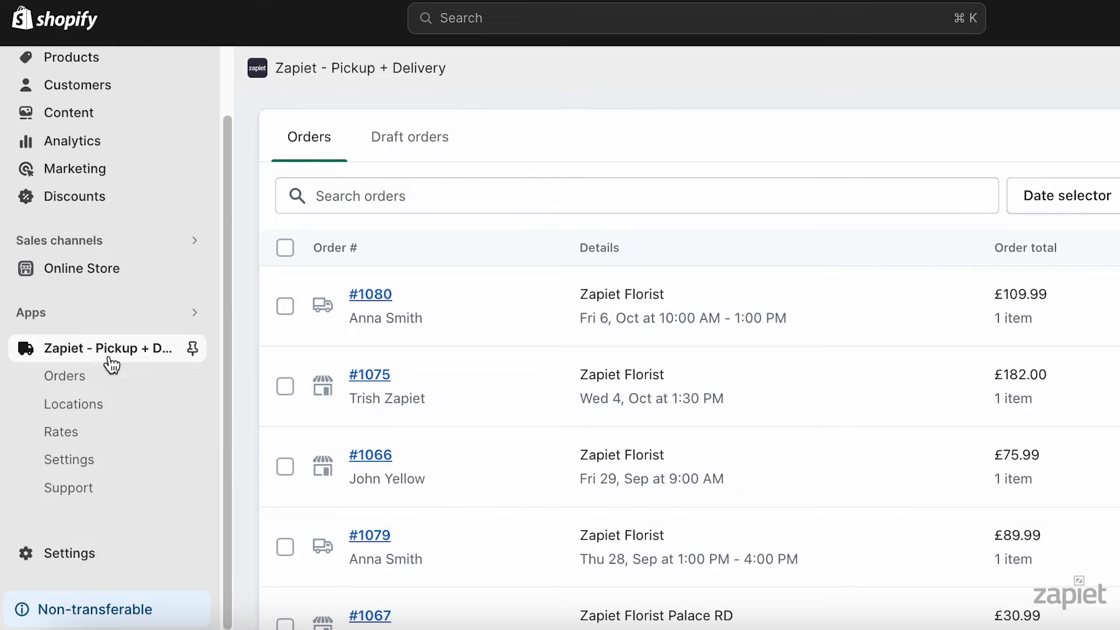
click(67, 412)
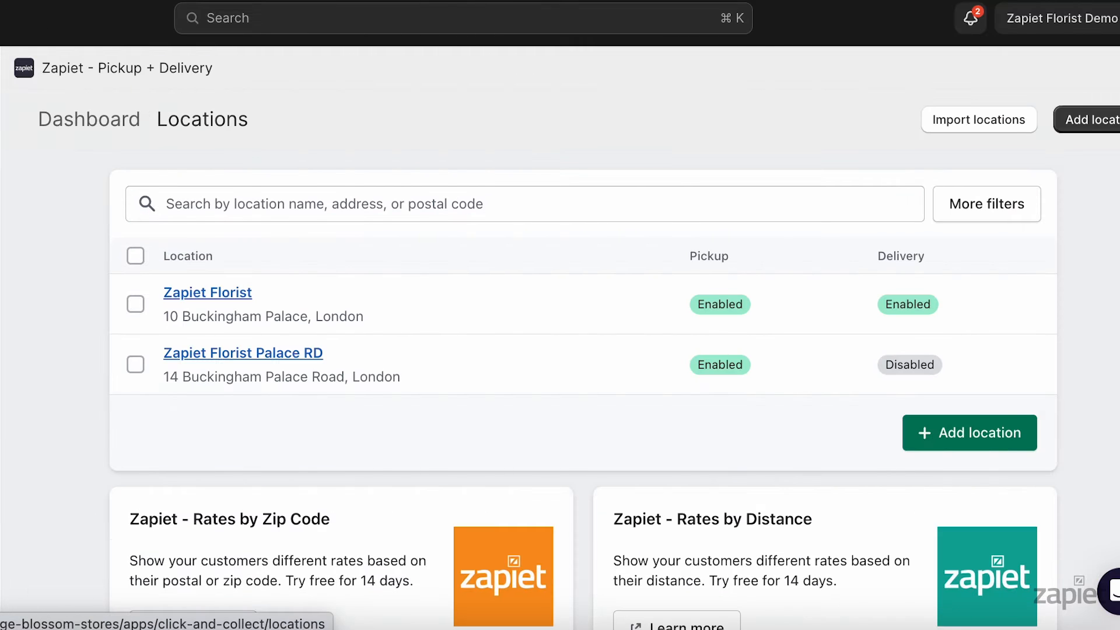
click(247, 300)
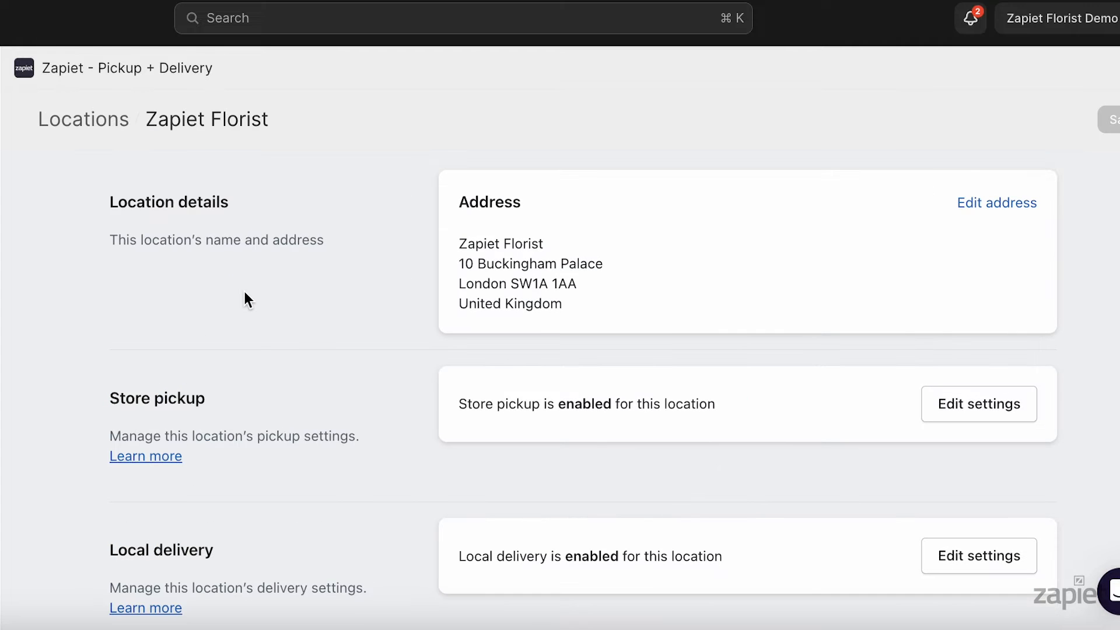
click(998, 414)
- Add Wednesday, 18th October, 2023 as a blackout date for store pickup
scroll(705, 294, down, 15)
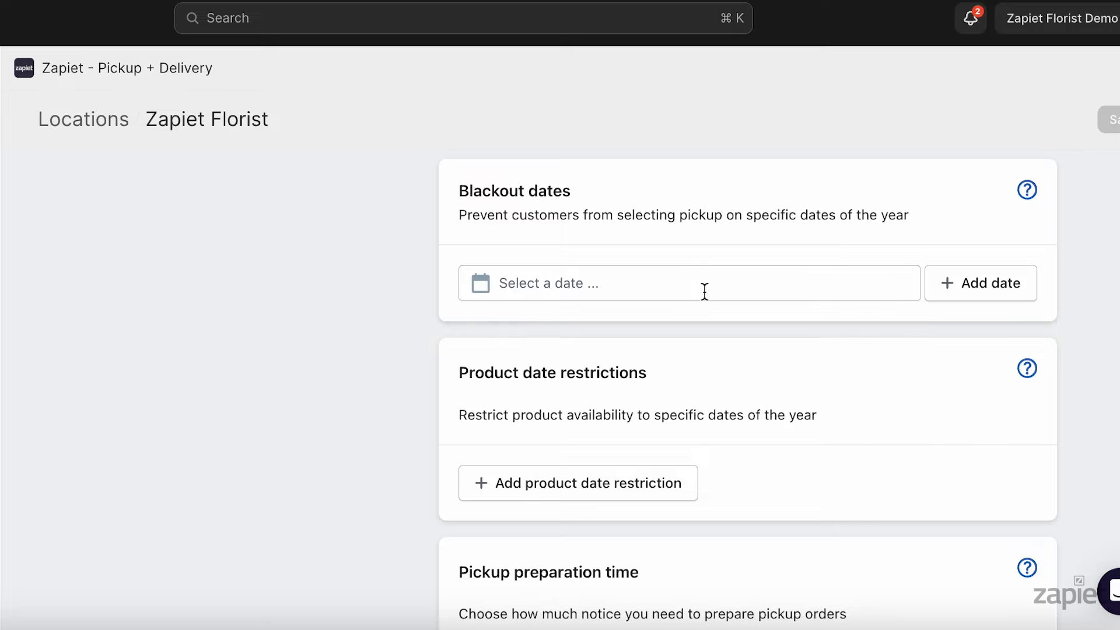
click(705, 292)
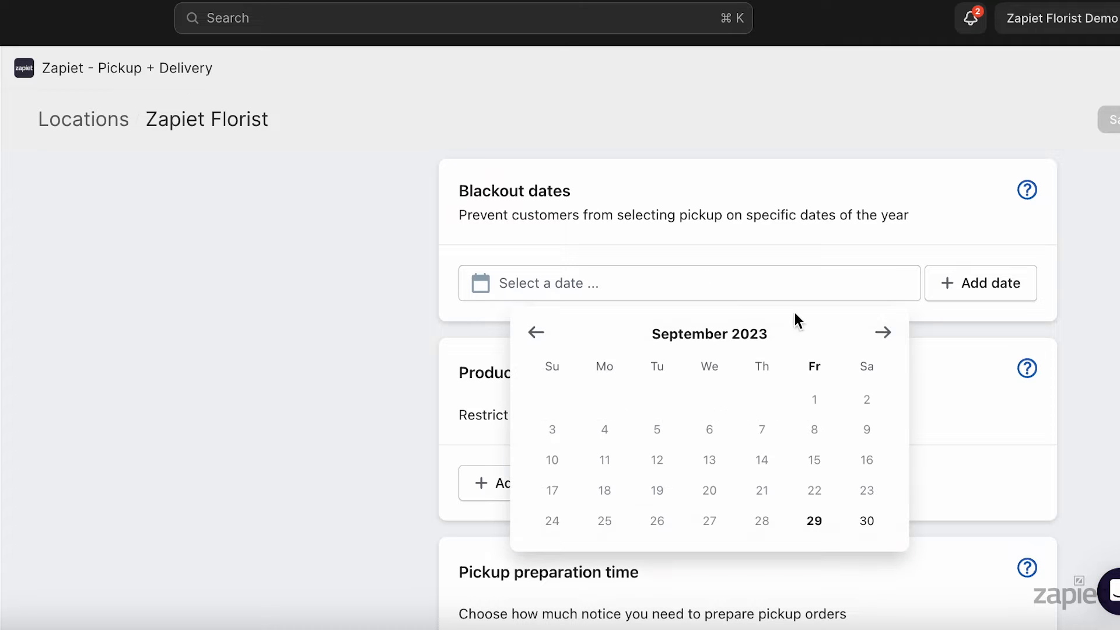
click(883, 334)
click(726, 461)
click(997, 285)
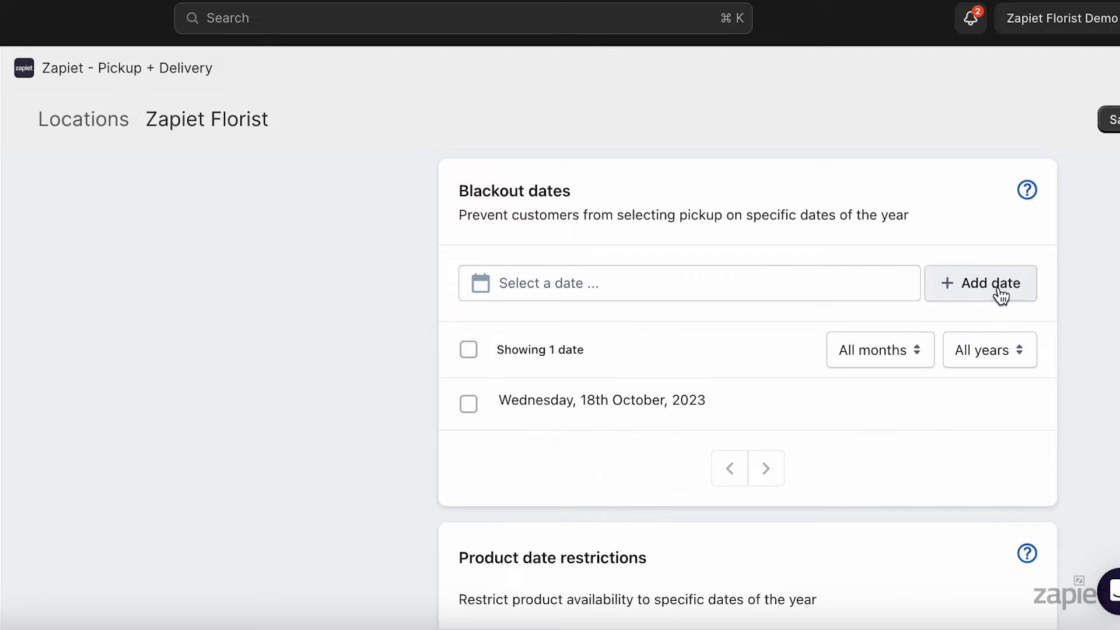
- Add the range from 10th to 13th October, 2023 to the pickup blackout dates and save the location
click(768, 279)
click(657, 430)
click(838, 425)
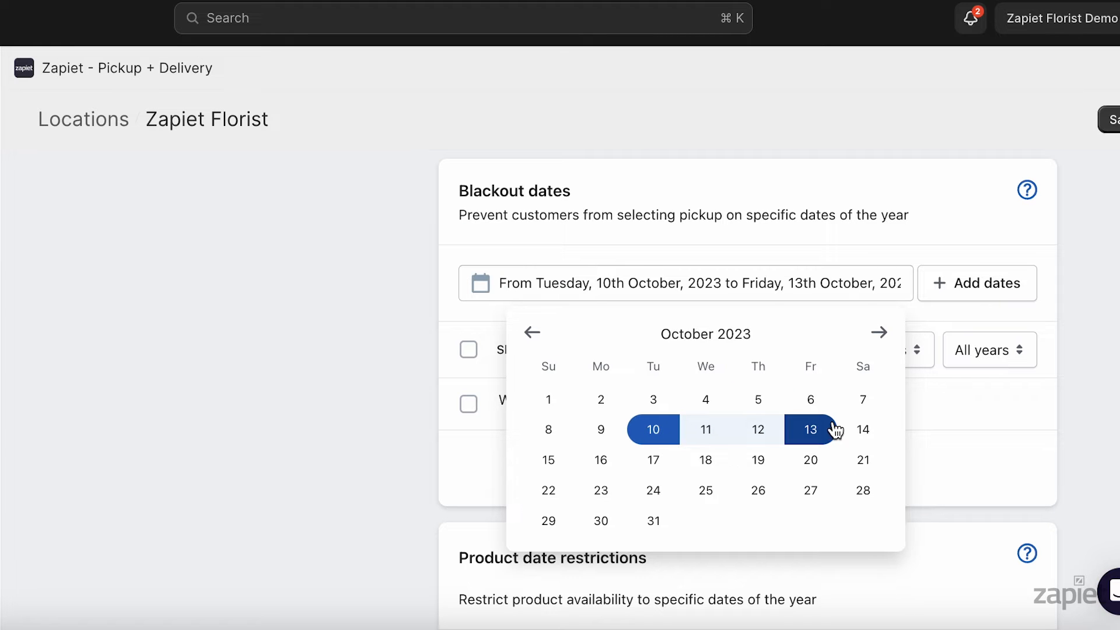
click(1011, 284)
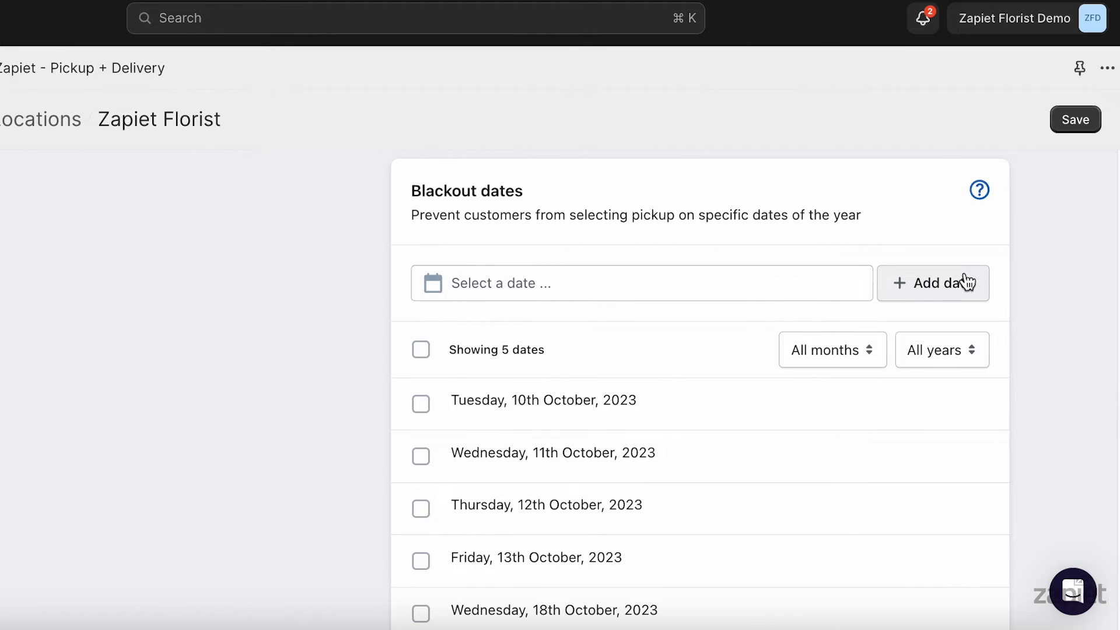
click(1068, 124)
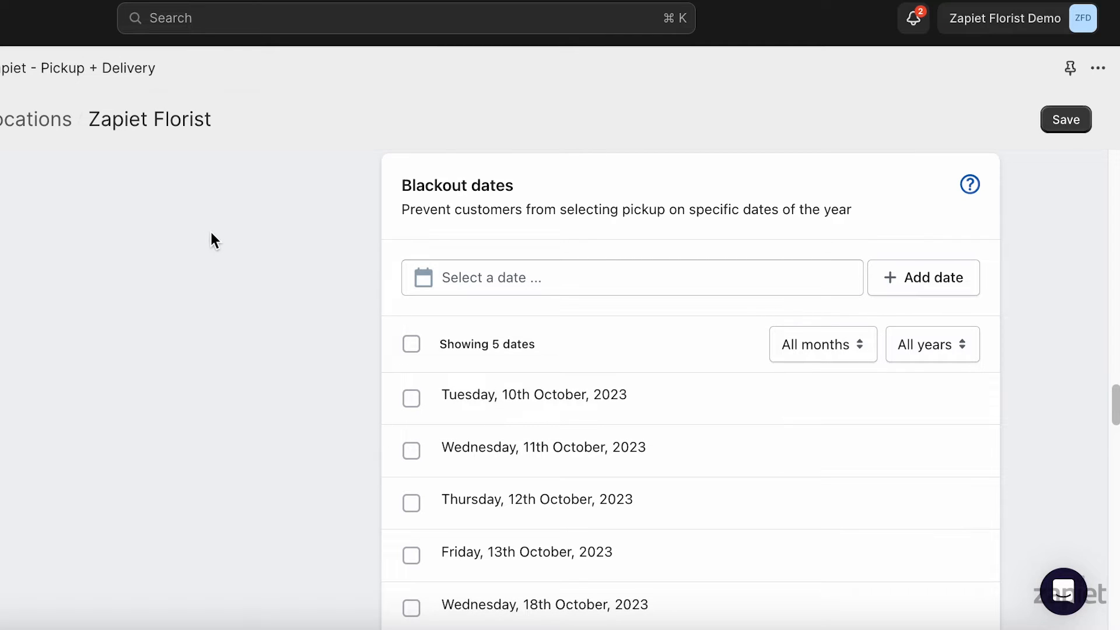
- Filter the pickup blackout dates by December, reset to all months, and filter them by the year 2024
click(806, 348)
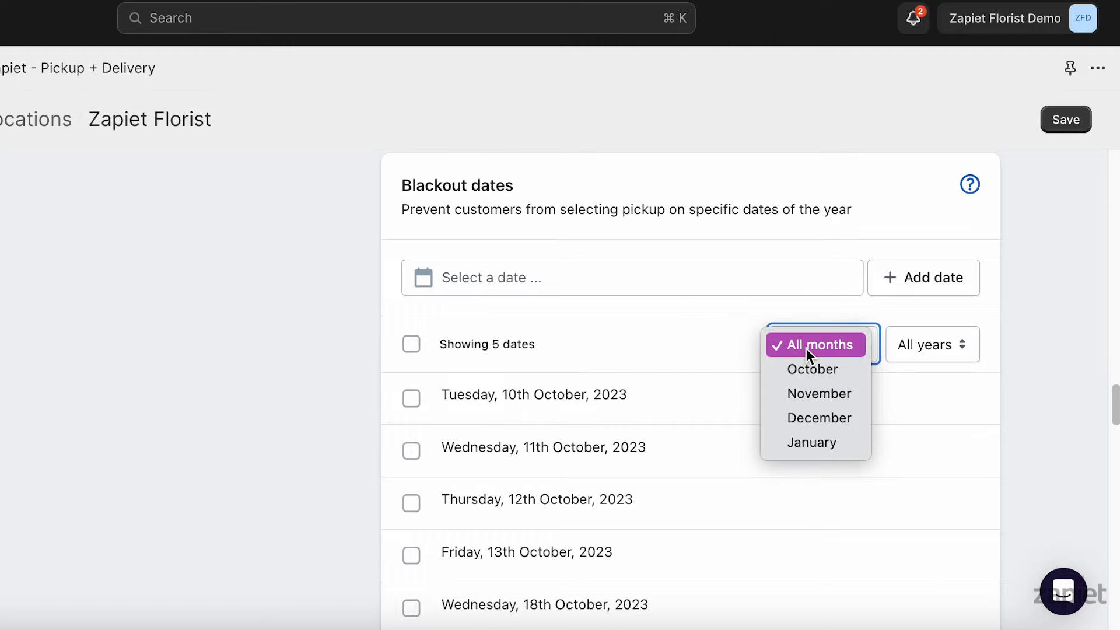
click(815, 419)
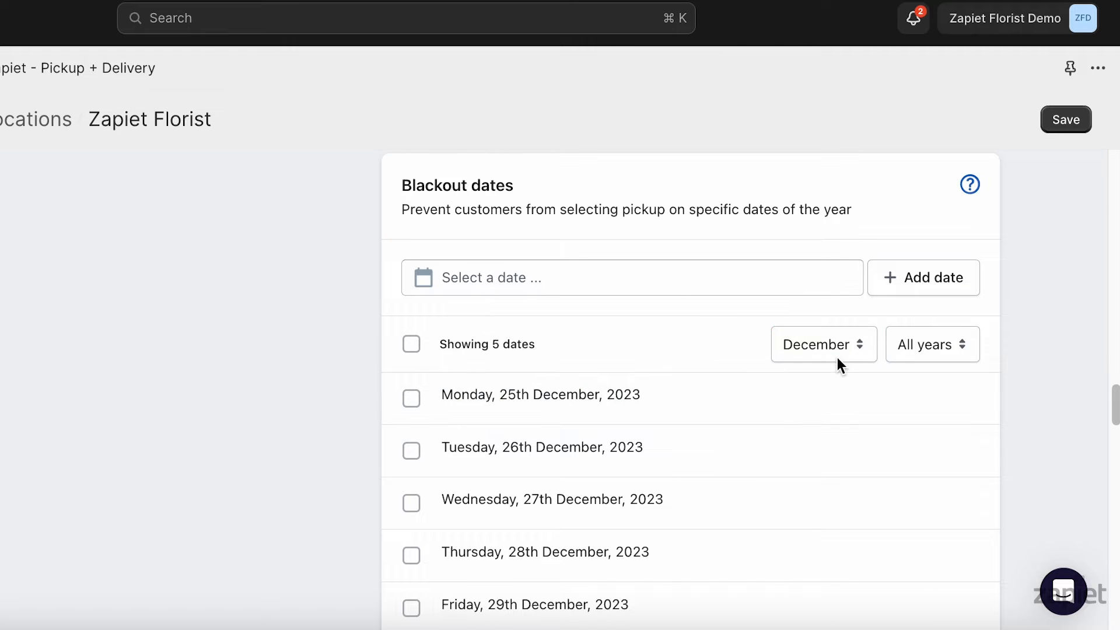
click(838, 354)
click(846, 274)
click(918, 345)
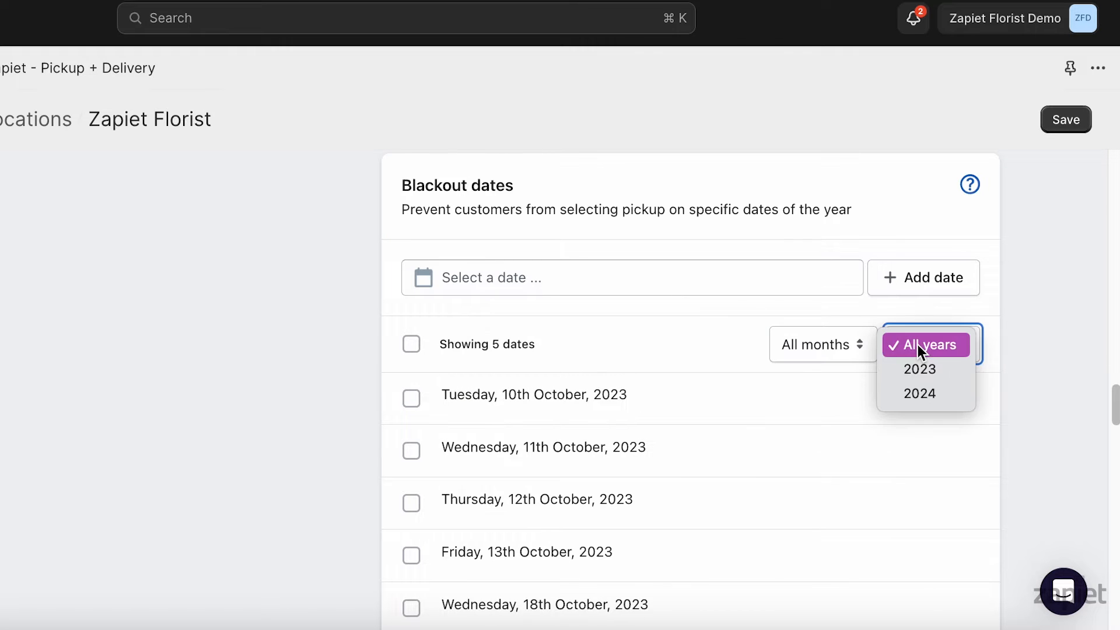
click(920, 394)
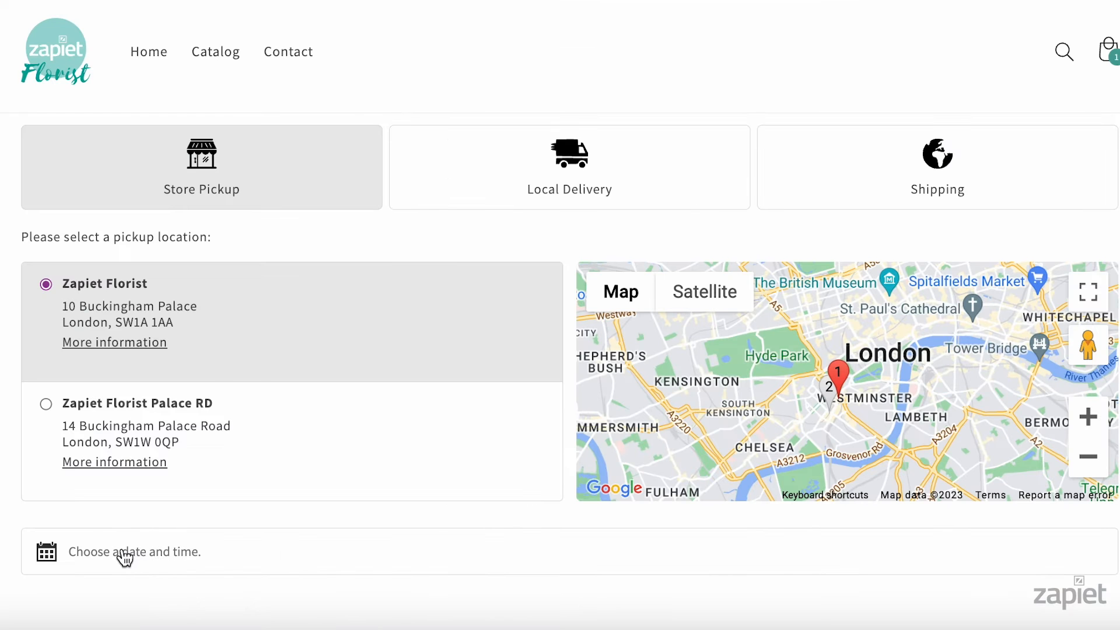
- On the storefront, examine the date choices for store pickup at the Zapiet Florist location
click(124, 555)
click(385, 258)
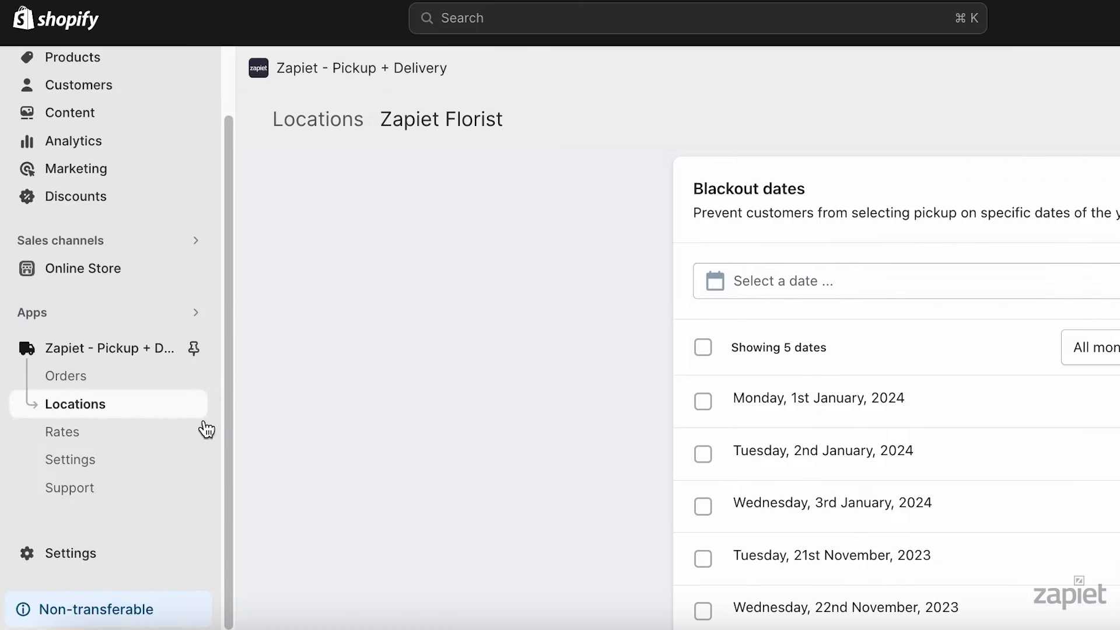
- Return to the app's locations and open the local delivery settings of Zapiet Florist
click(75, 408)
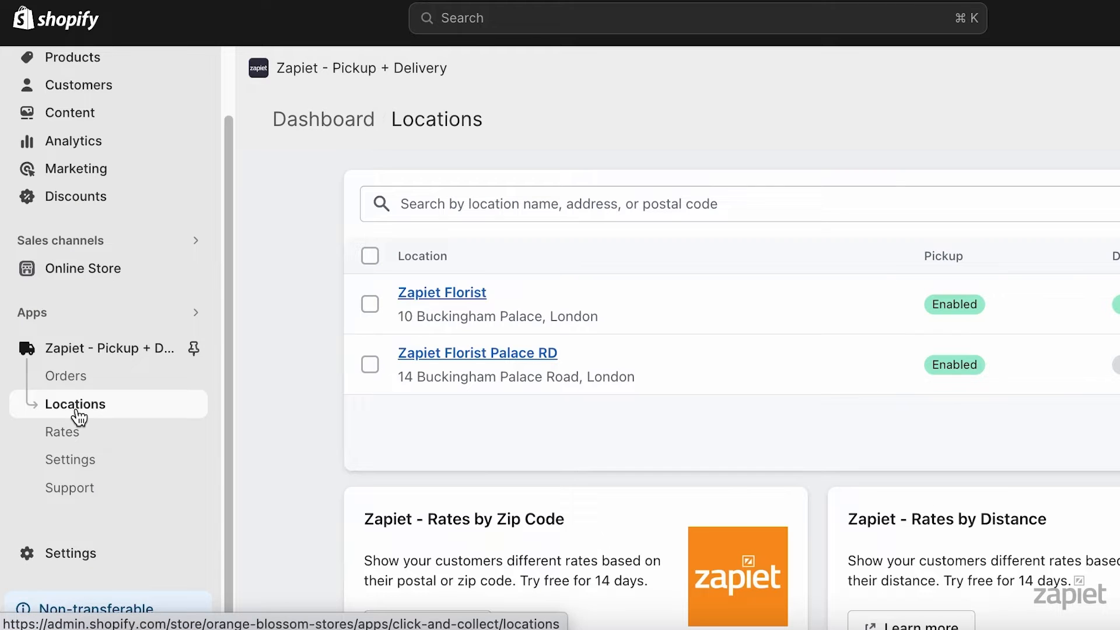
click(469, 293)
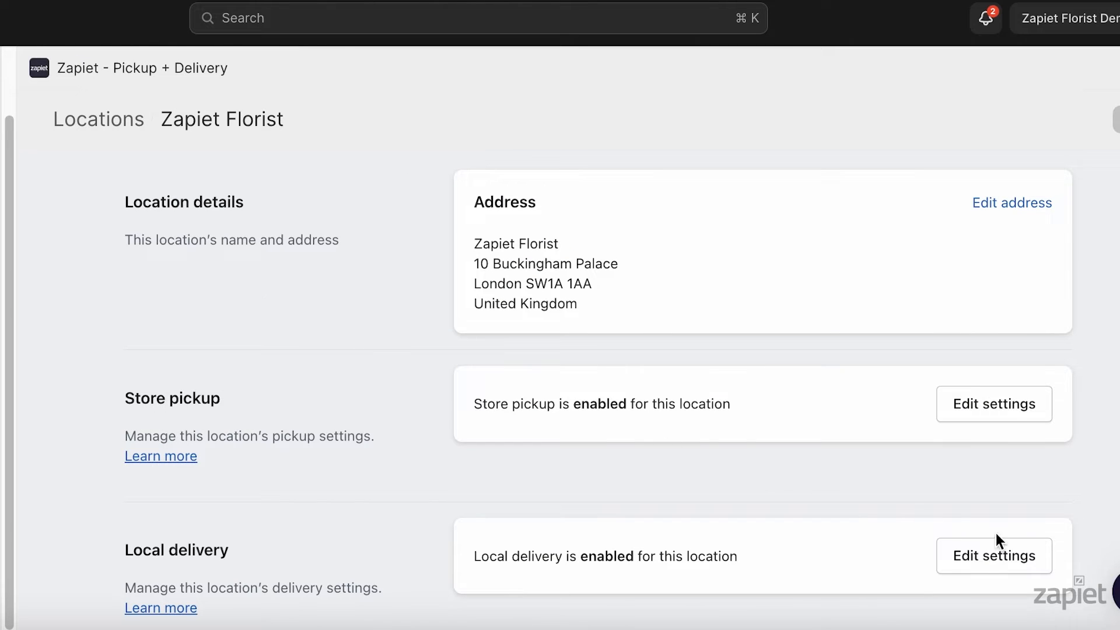
click(1035, 561)
- Add Tuesday, 10th October, 2023 as a blackout date for local delivery
scroll(599, 390, down, 10)
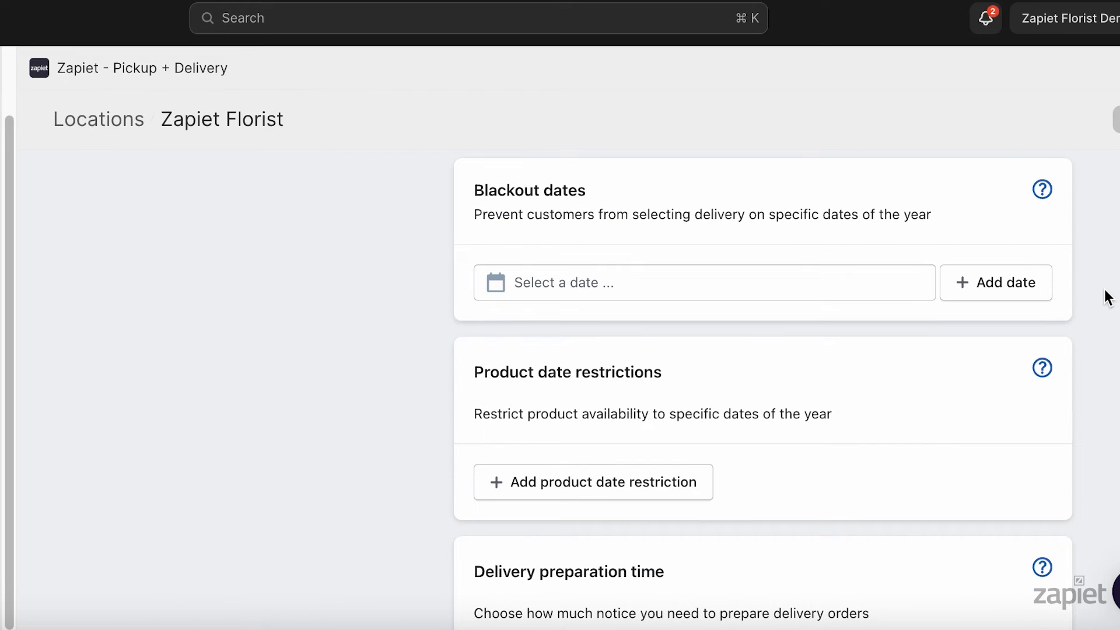
click(855, 293)
click(902, 333)
click(674, 443)
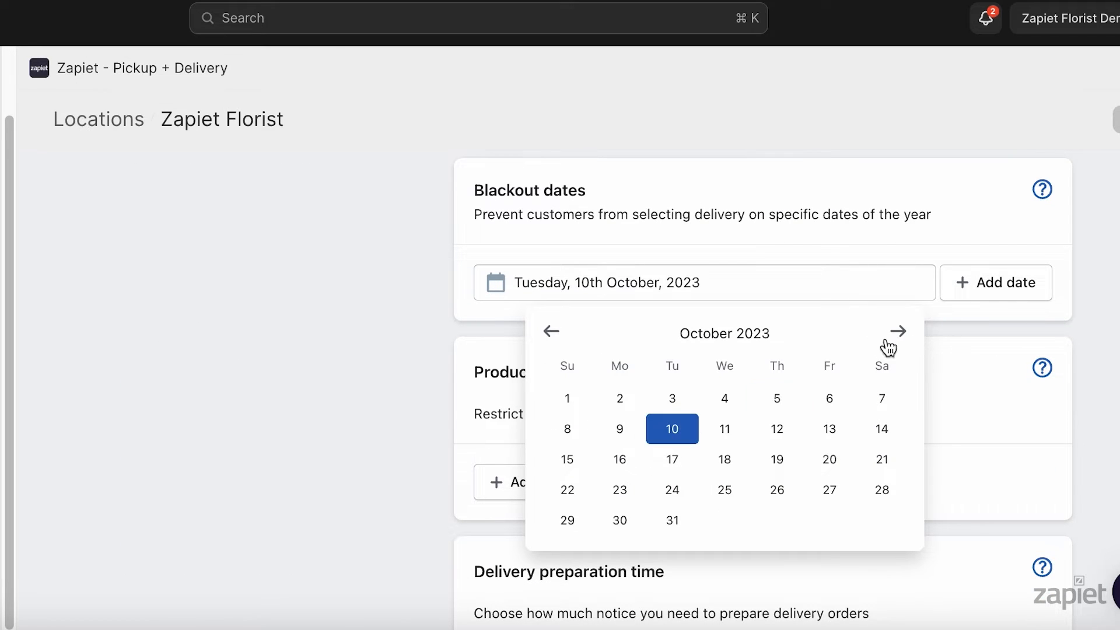
click(1009, 298)
- Add the range from 16th to 19th October, 2023 to the delivery blackout dates and save the location
click(833, 275)
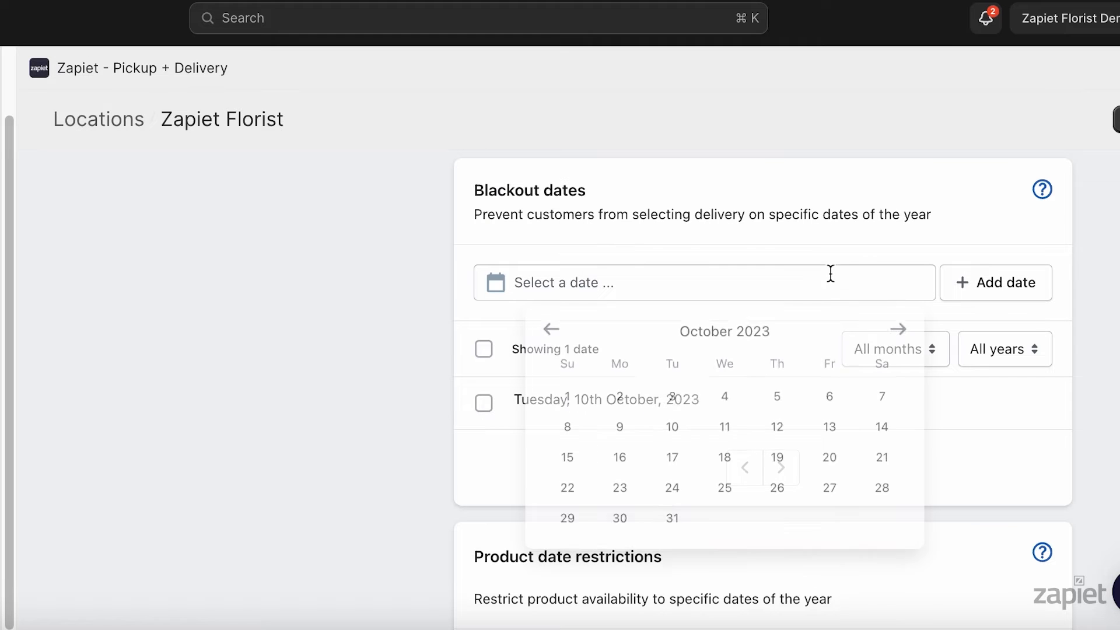
click(621, 461)
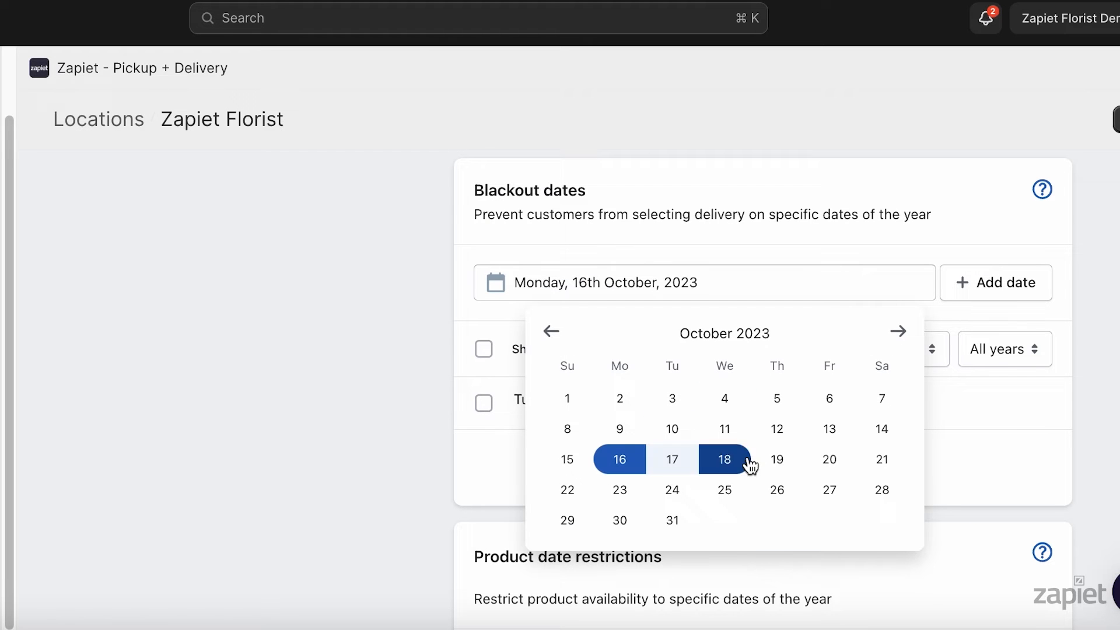
click(781, 461)
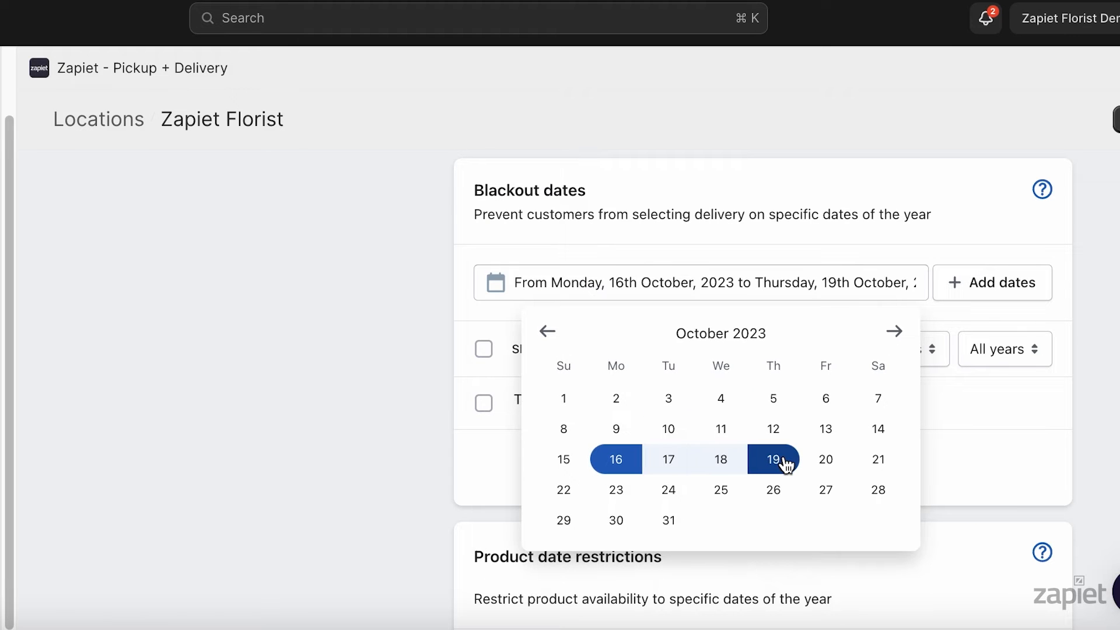
click(998, 293)
click(1117, 120)
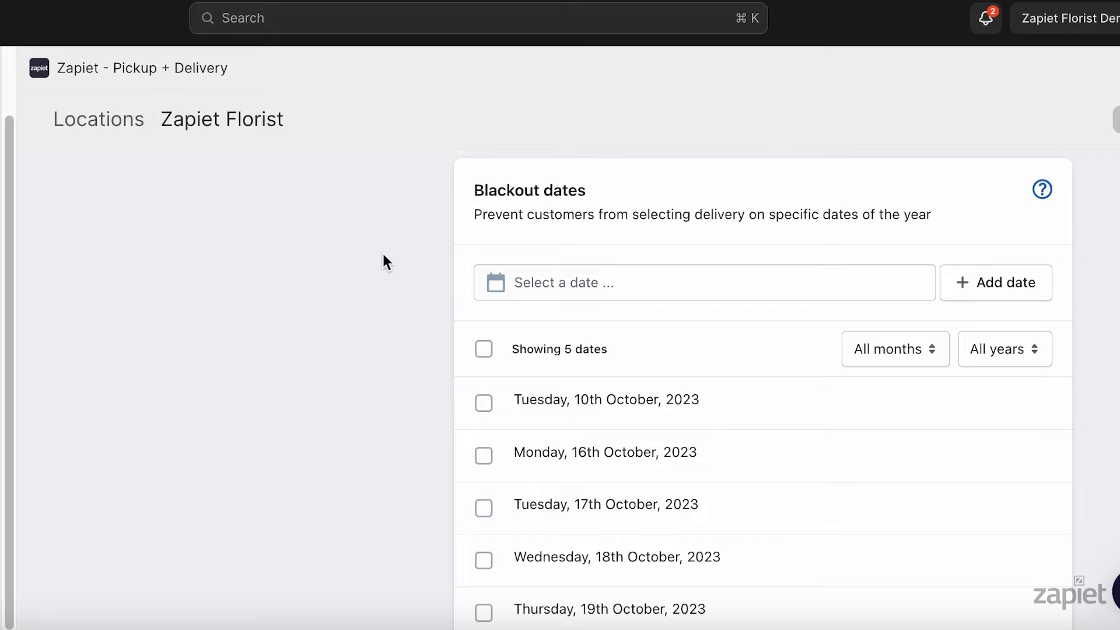
- Filter the delivery blackout dates by November, reset to all months, and filter them by the year 2024
click(884, 348)
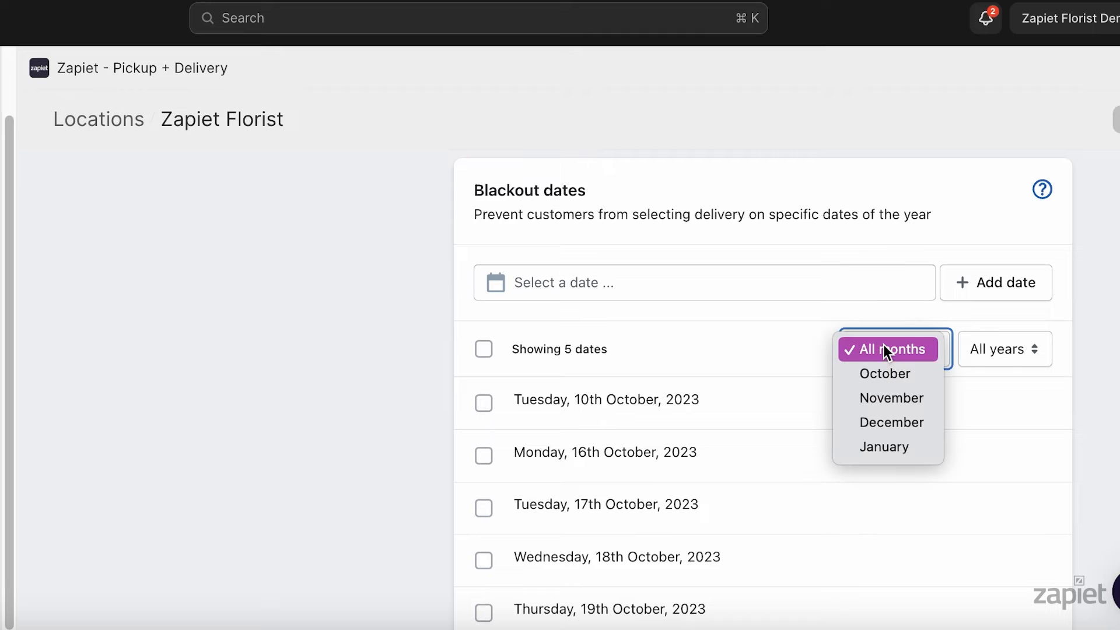
click(891, 398)
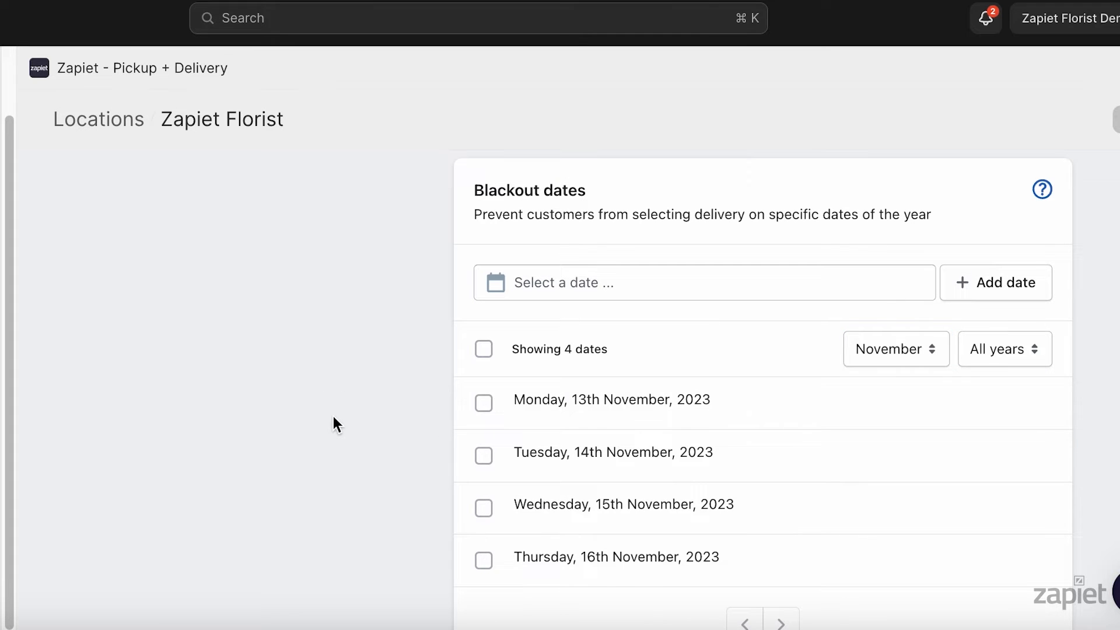
click(863, 358)
click(744, 327)
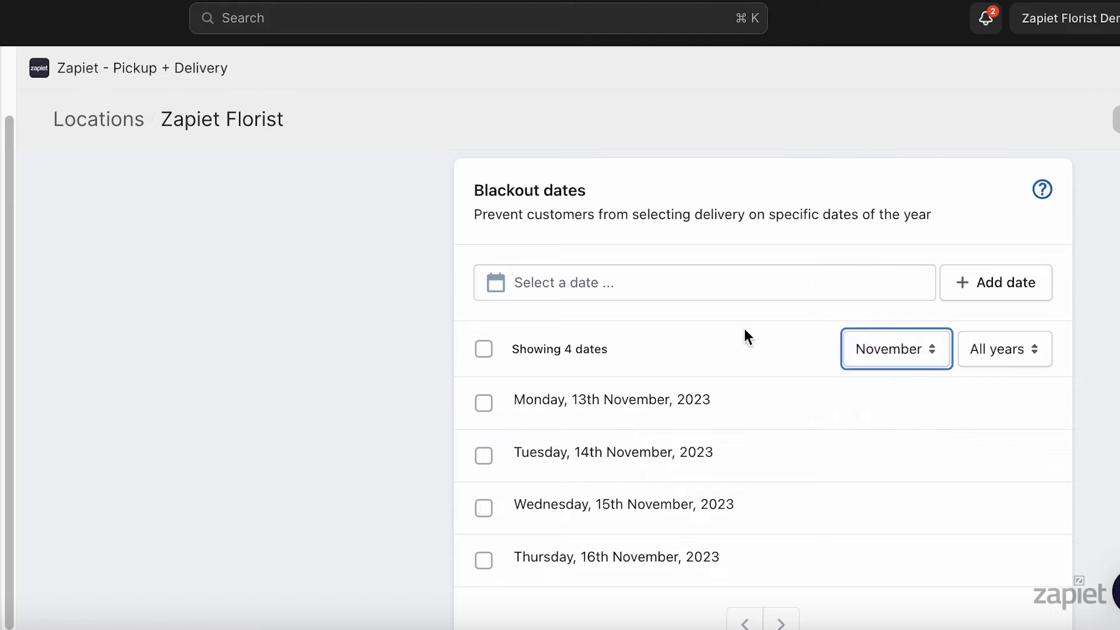
click(997, 355)
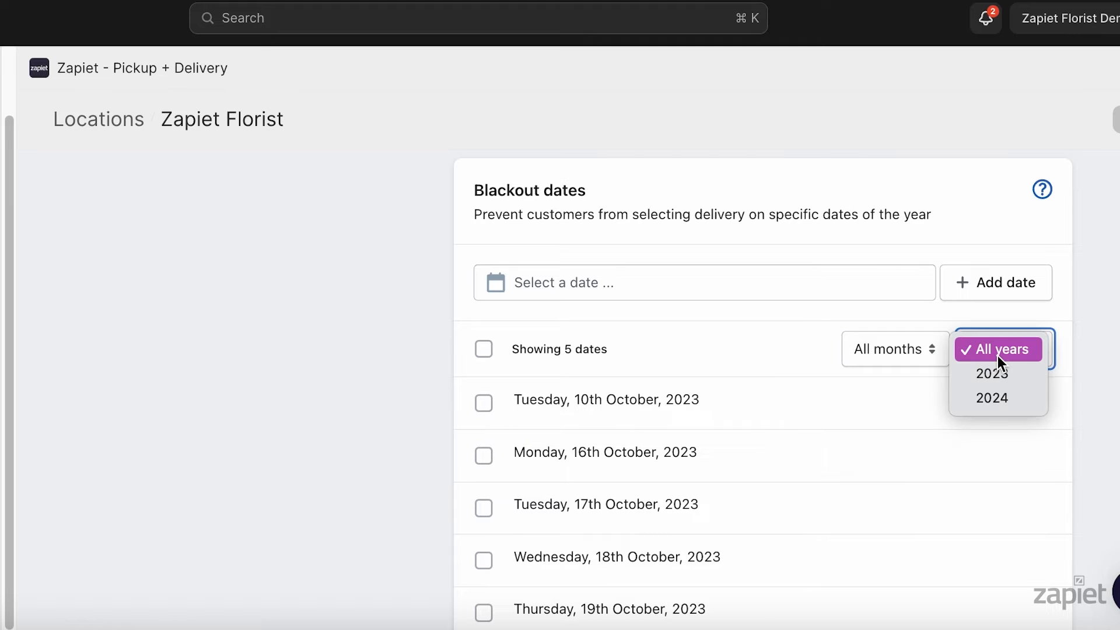
click(1003, 398)
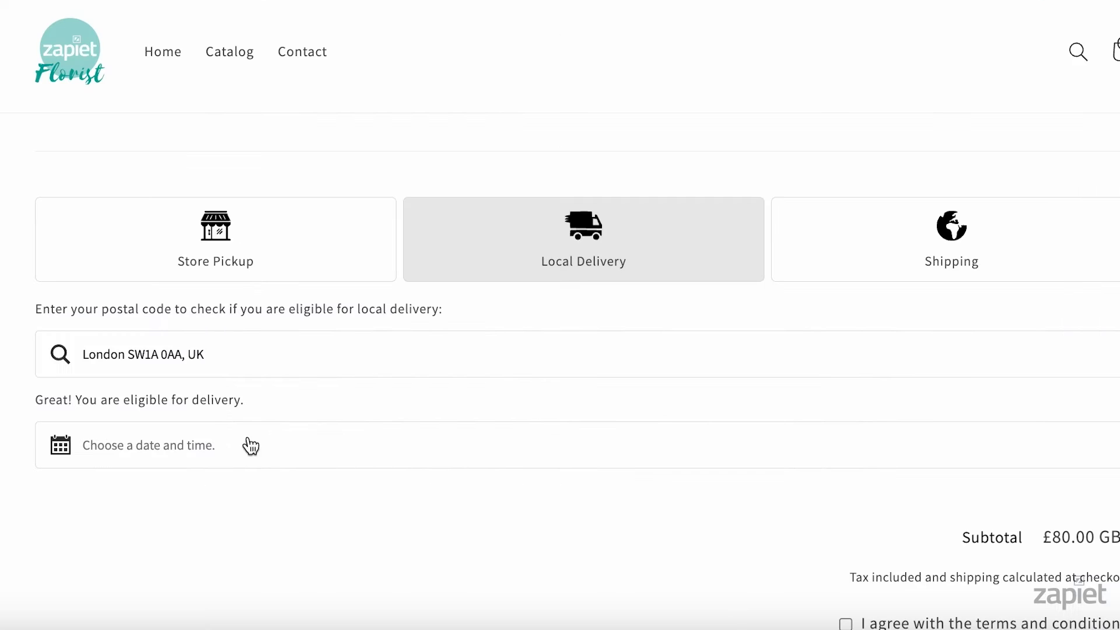
- On the storefront, examine the local delivery date choices for the month after September 2023
click(245, 445)
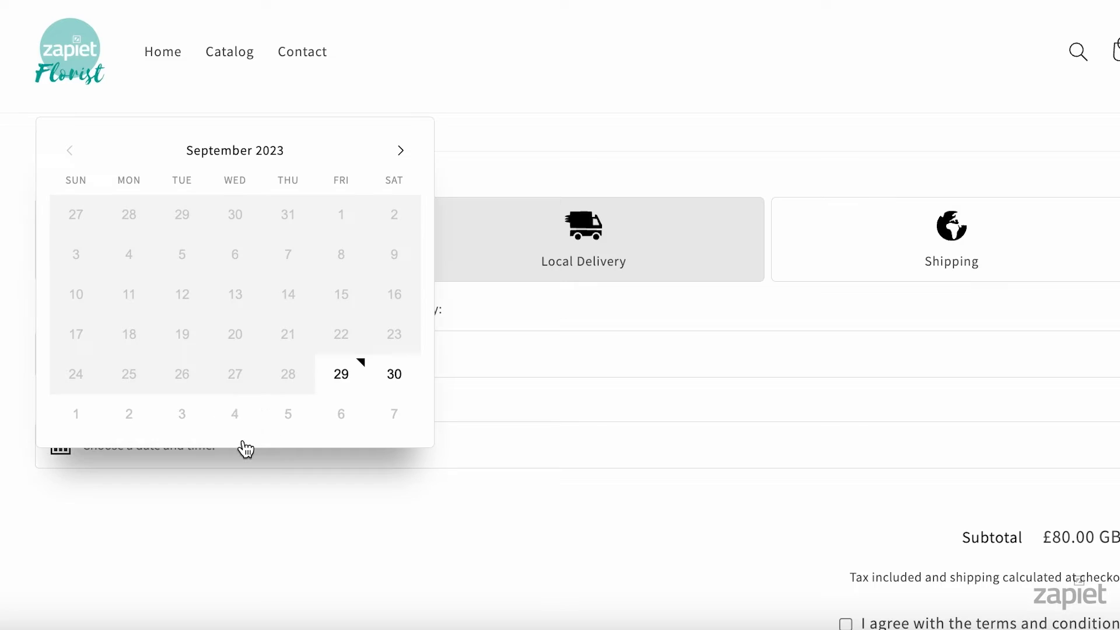
click(402, 150)
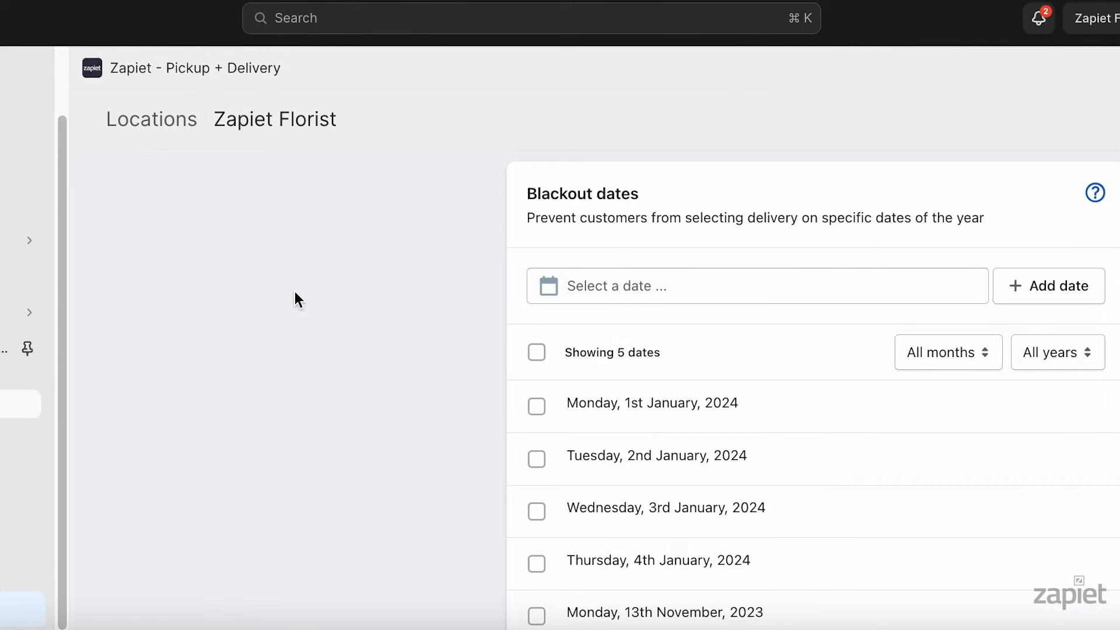
- Open the general Shipping settings of the Zapiet - Pickup + Delivery app
click(114, 467)
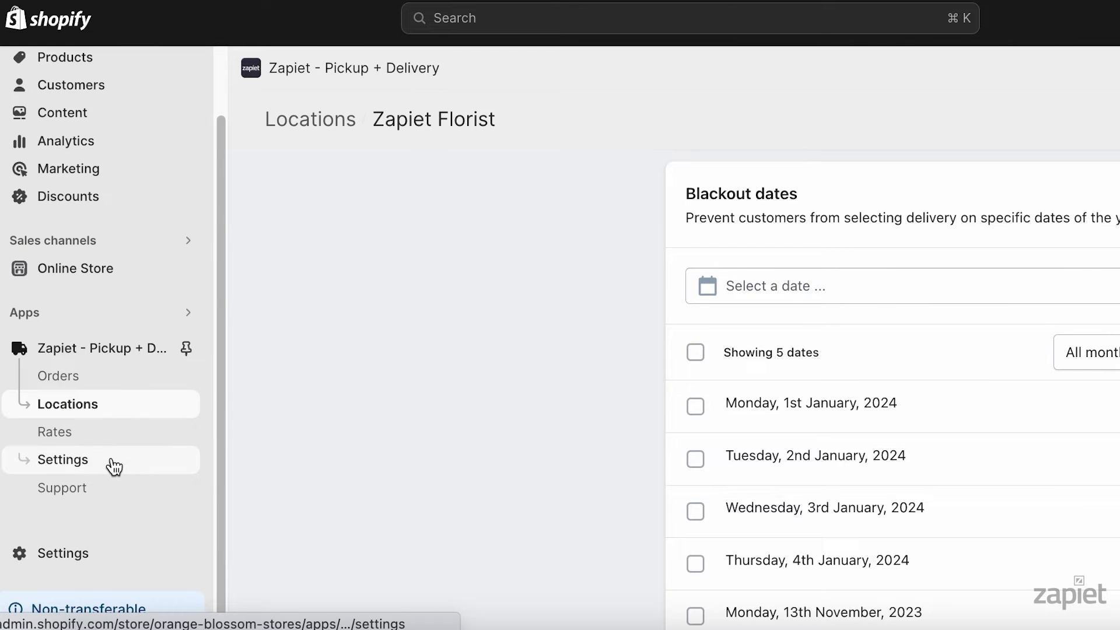
scroll(59, 418, up, 5)
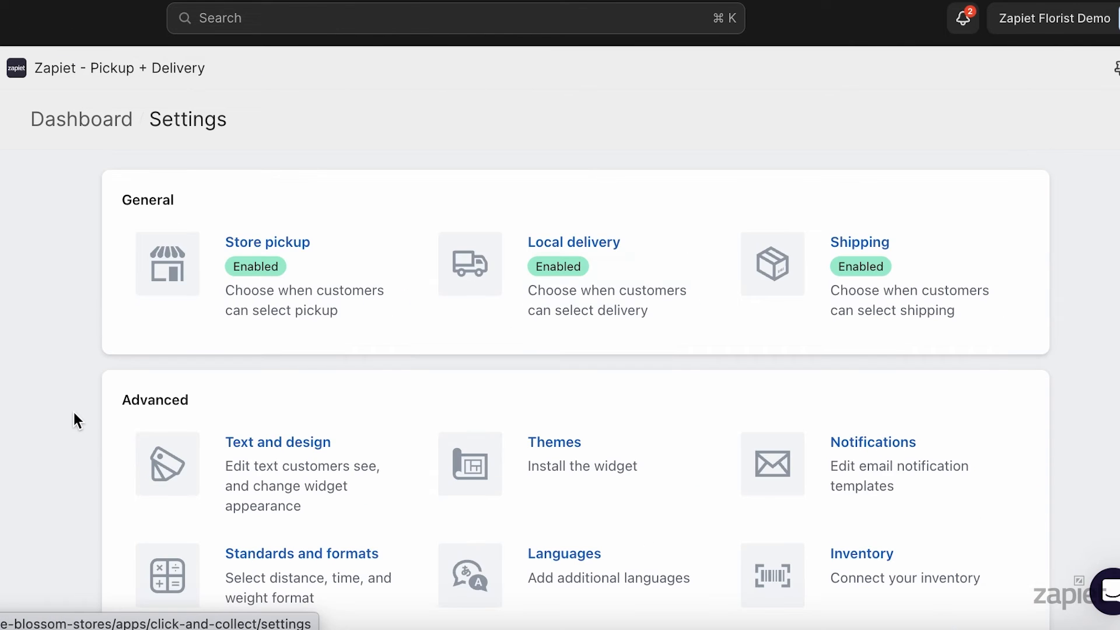
click(920, 243)
- Add Tuesday, 10th October, 2023 as a blackout date for shipping
scroll(930, 245, down, 10)
click(683, 292)
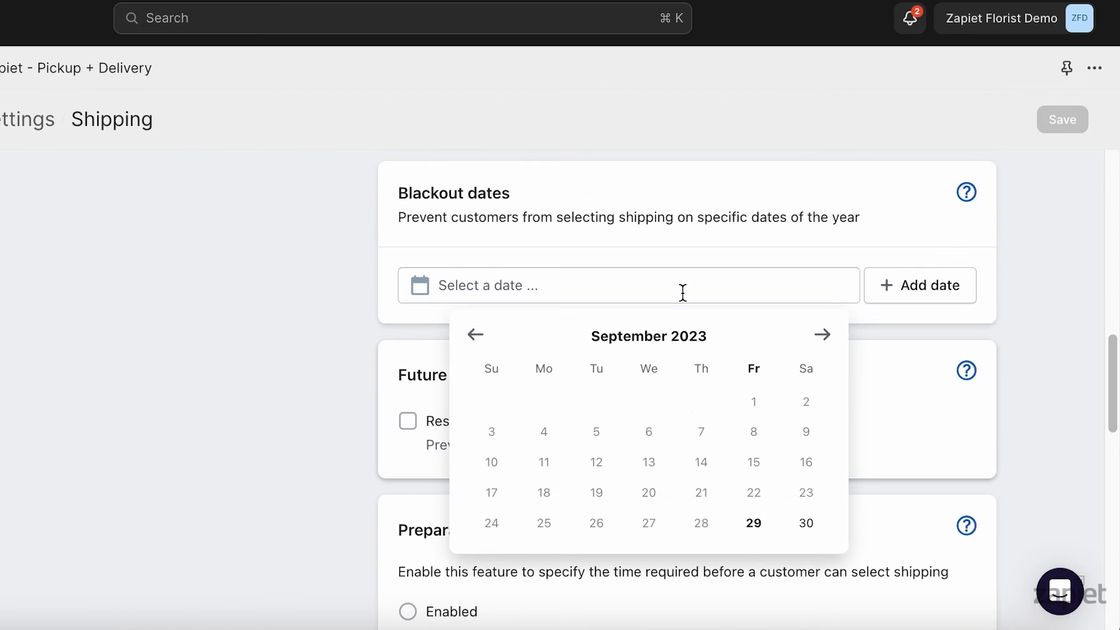
click(819, 337)
click(580, 436)
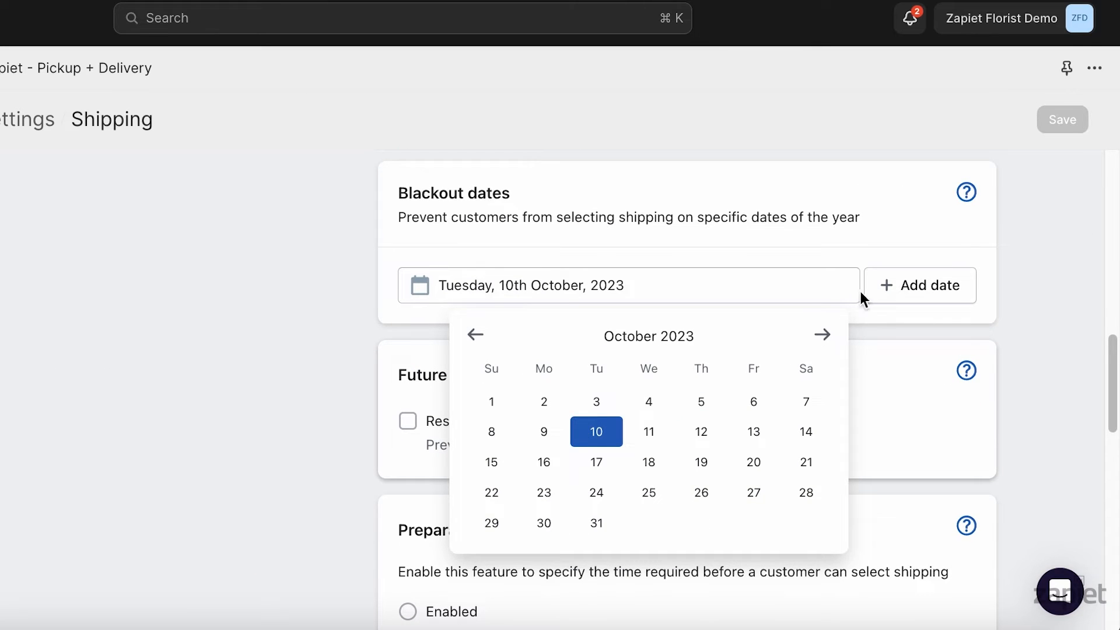
click(893, 286)
- Add Monday, 16th October to Thursday, 19th October, 2023 as a range of shipping blackout dates and save the settings
click(730, 291)
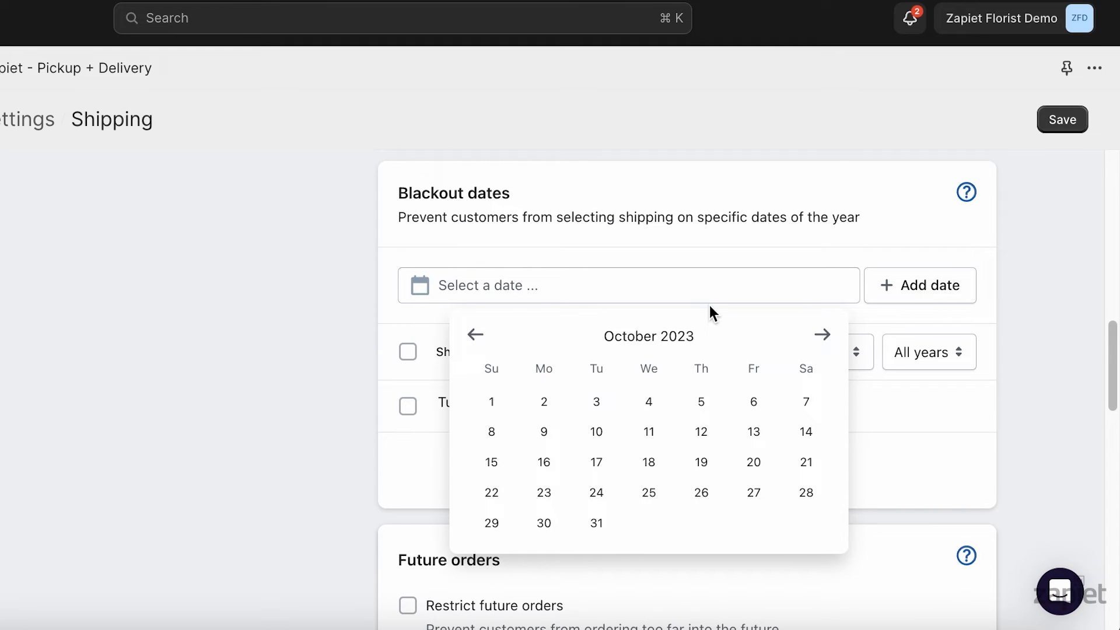
click(542, 464)
click(718, 463)
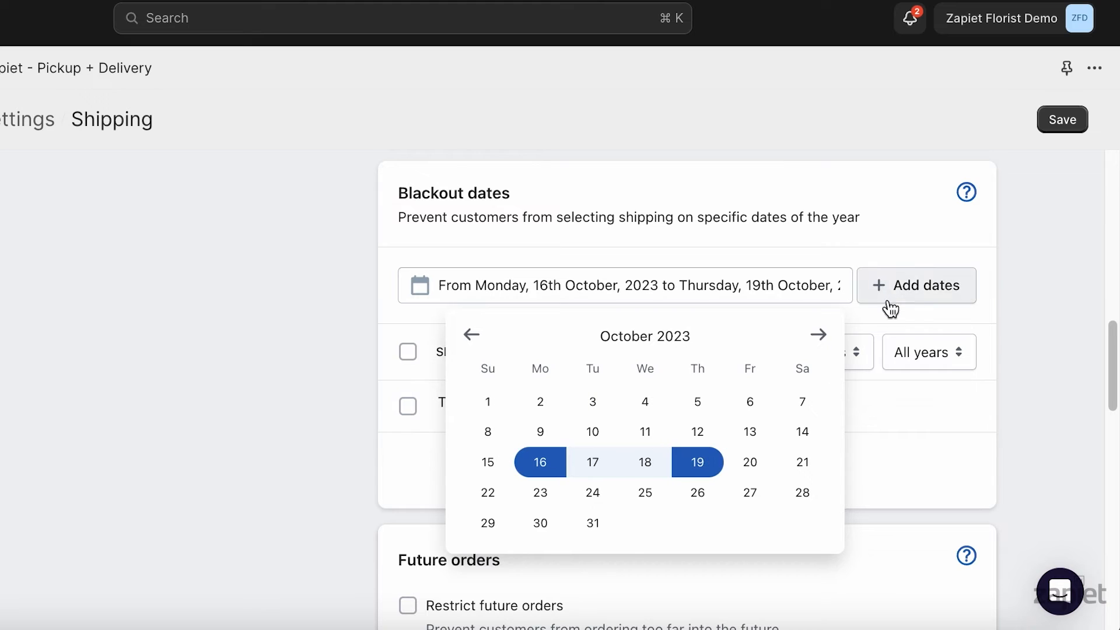
click(910, 295)
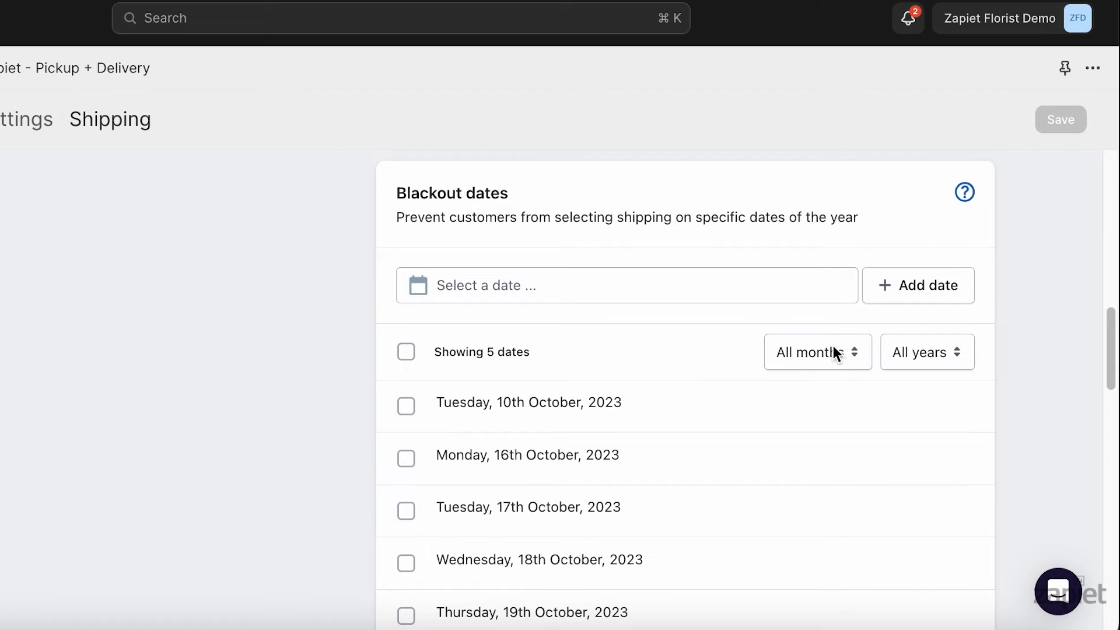
- Filter the shipping blackout dates by November, reset to all months, and filter them by year
click(852, 354)
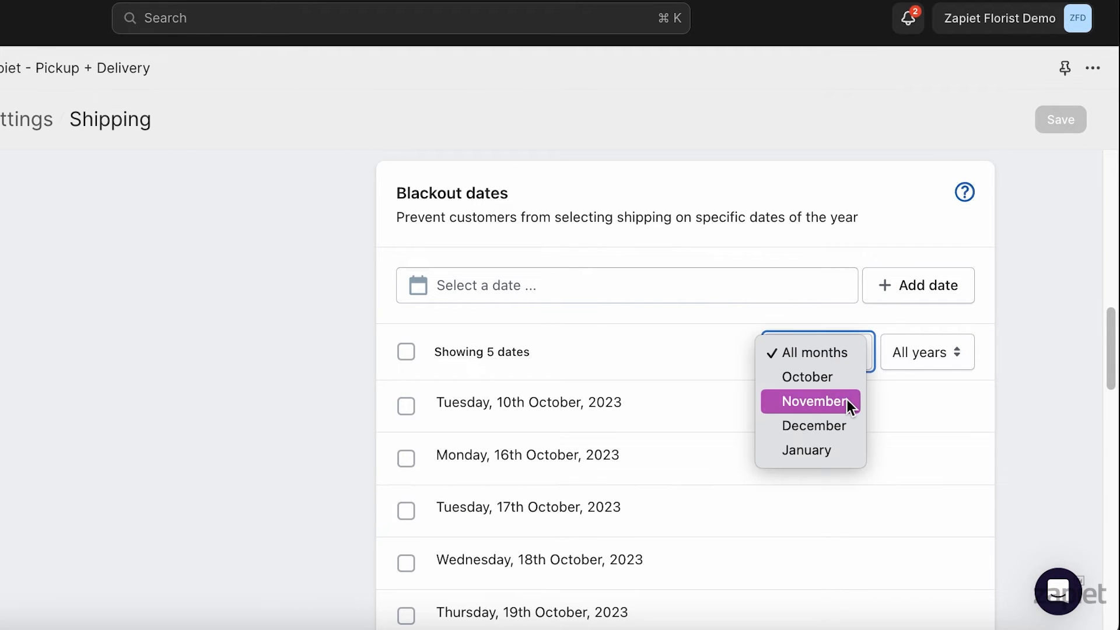
click(847, 400)
click(840, 353)
click(839, 307)
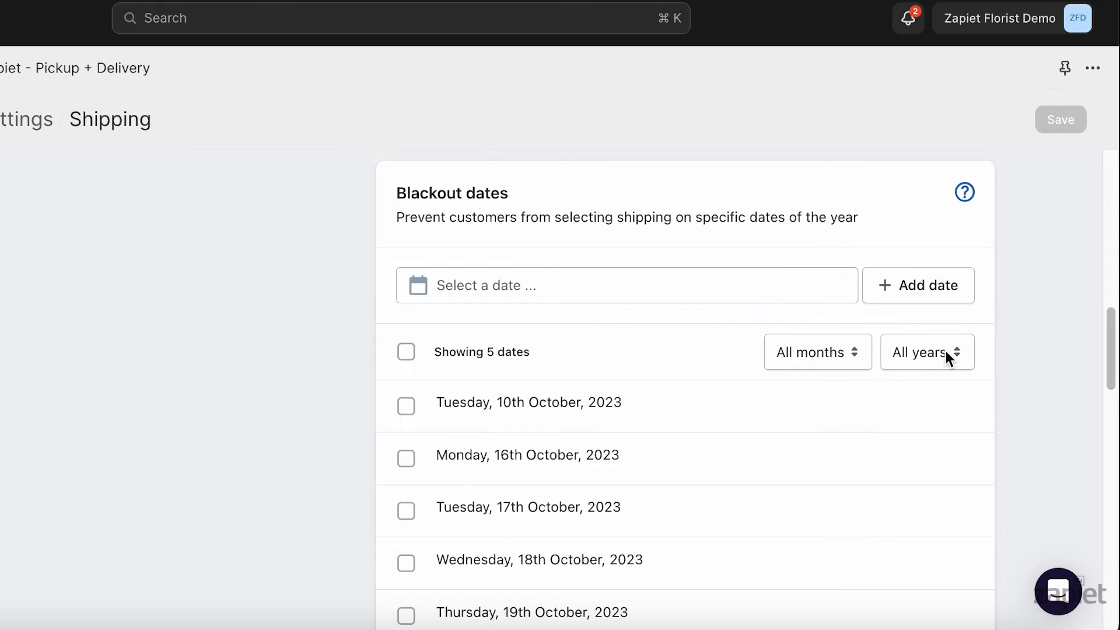
click(946, 351)
click(940, 401)
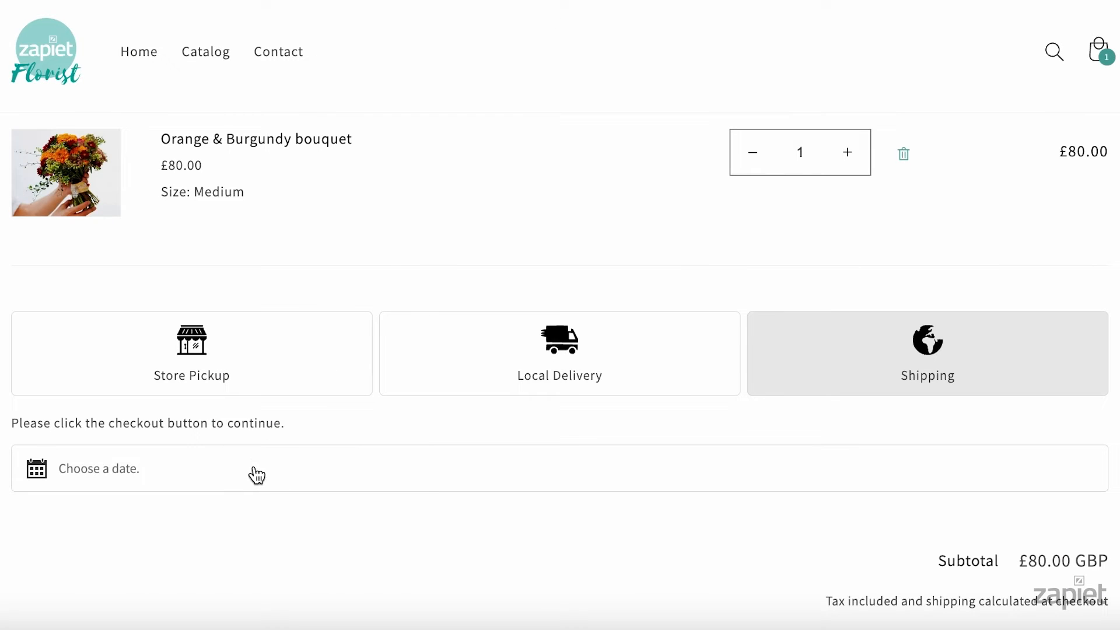
- On the storefront, examine the shipping date choices for the month after September 2023
click(257, 475)
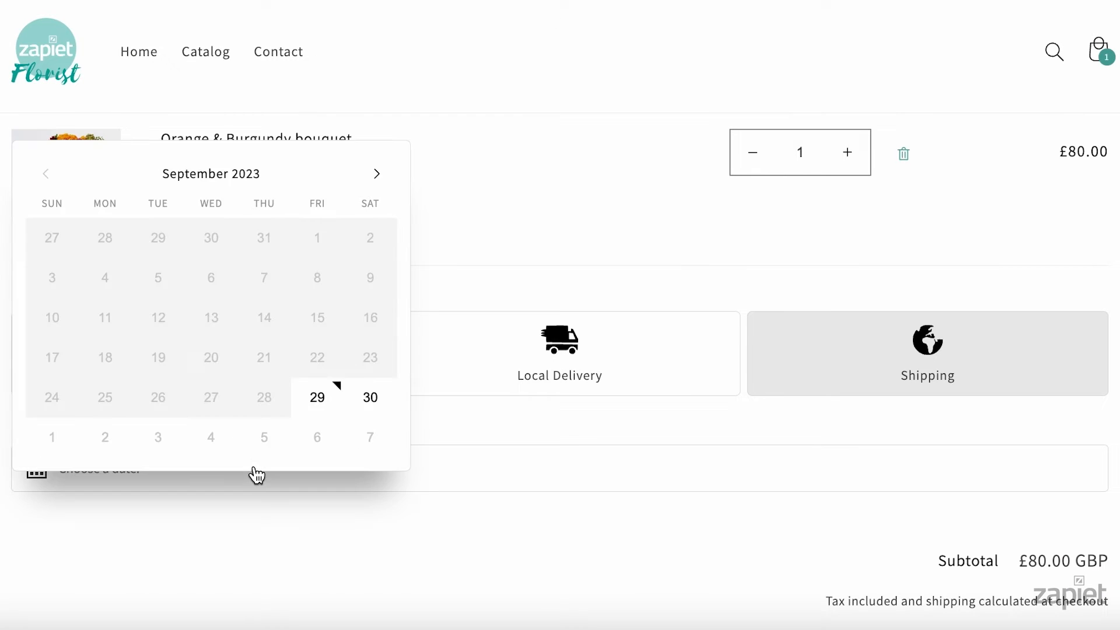
click(375, 175)
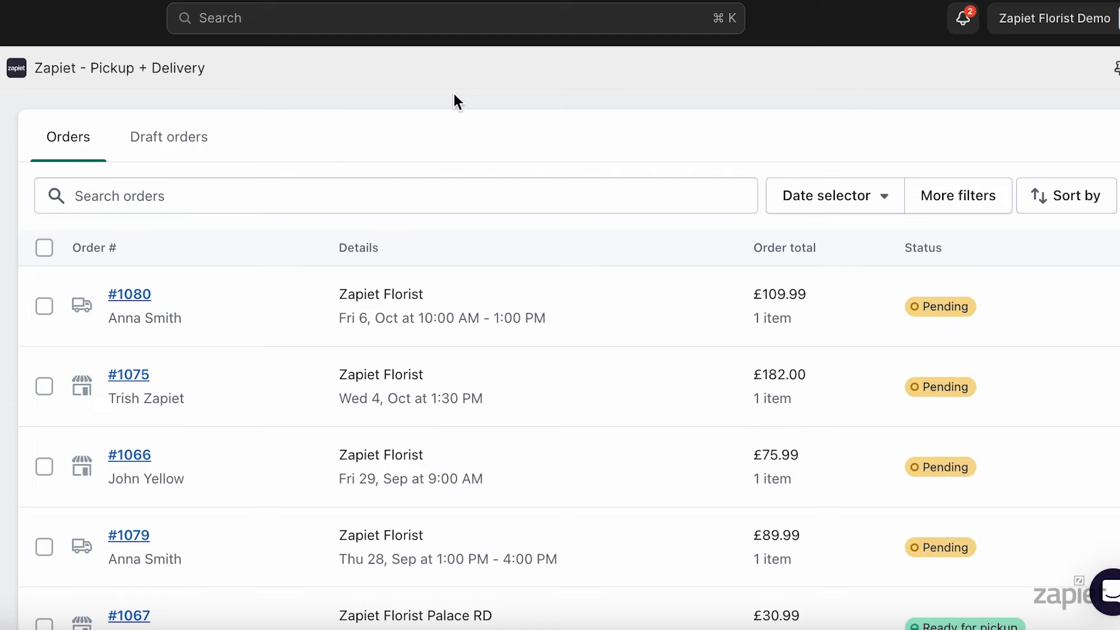
- In the app's locations, start adding blackout dates to both locations for Store Pickup and Local Delivery, using the Append dates option
click(103, 465)
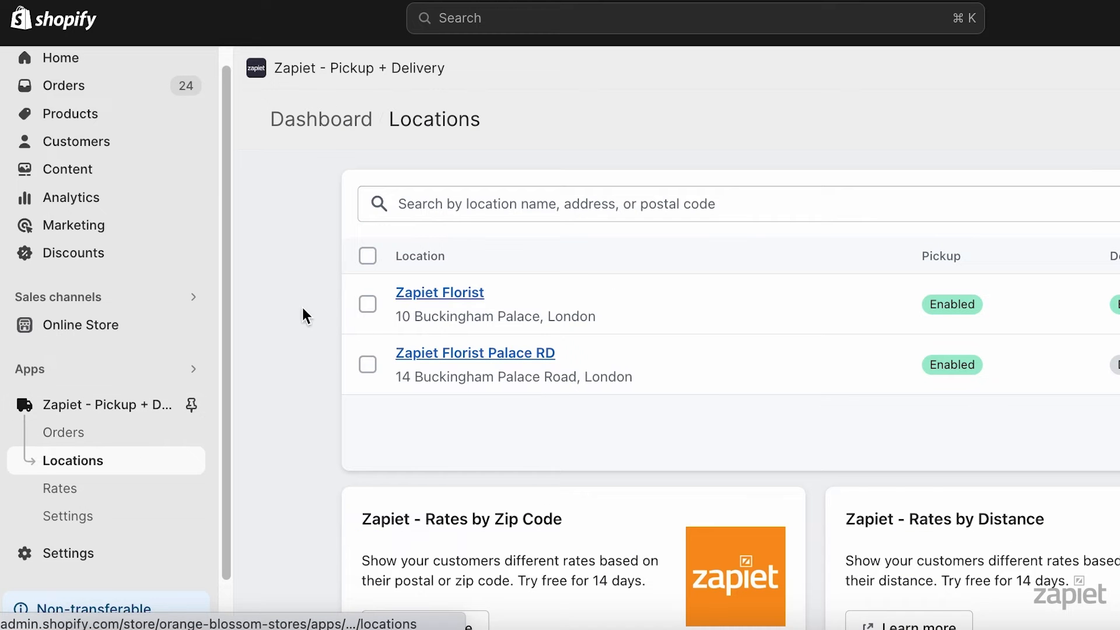
click(368, 255)
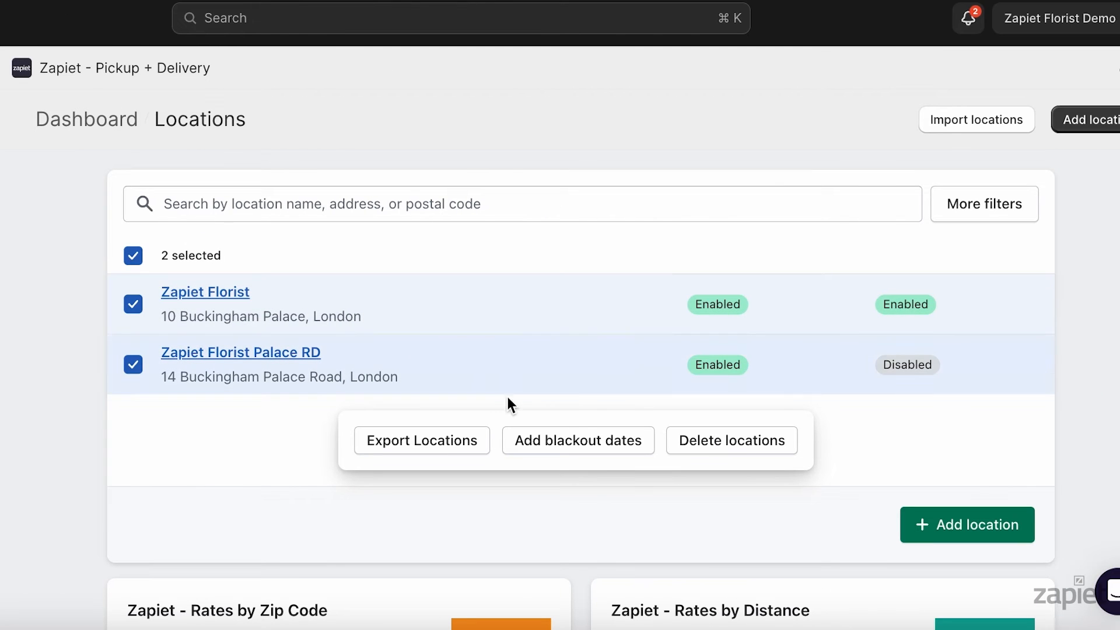
click(577, 447)
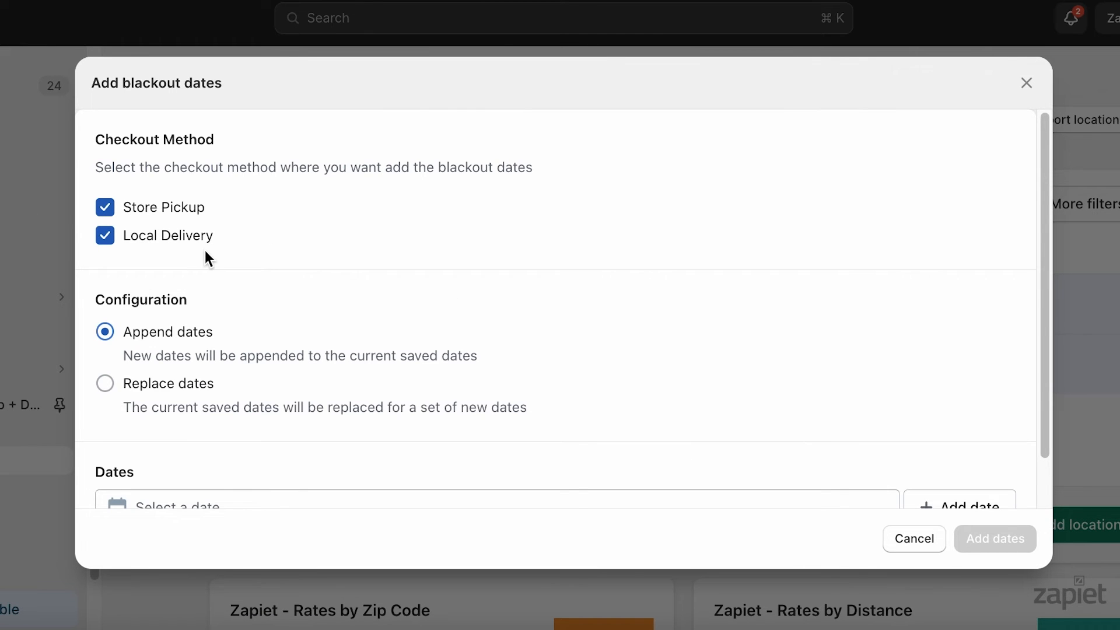
scroll(205, 252, down, 2)
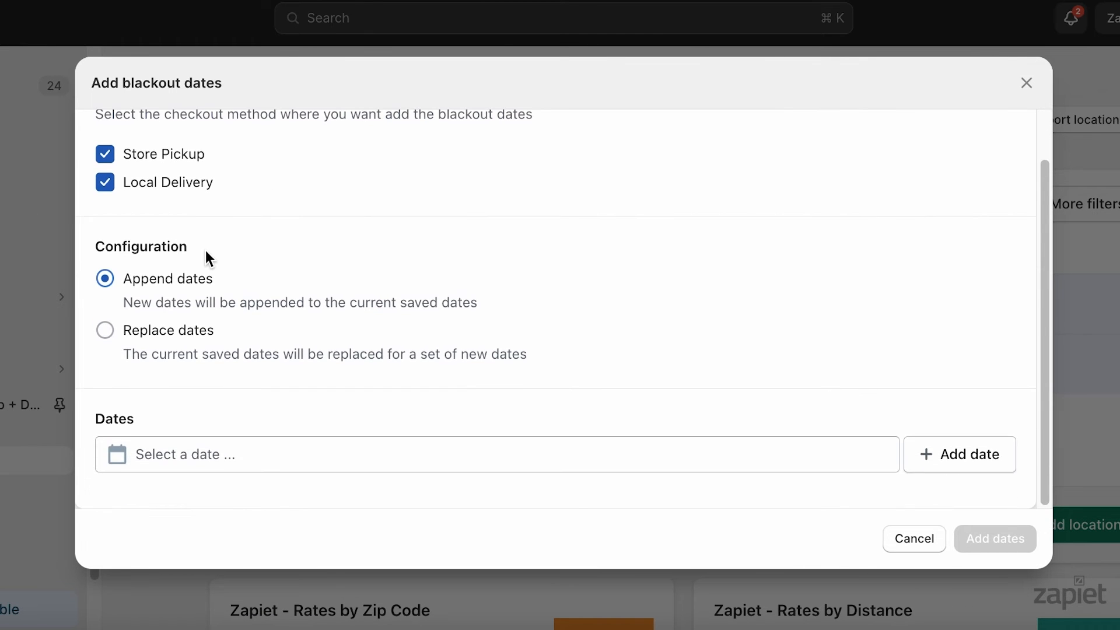
click(190, 341)
click(203, 281)
- Add Wednesday, 11th October, 2023 to the blackout dates for both locations
click(238, 455)
click(691, 216)
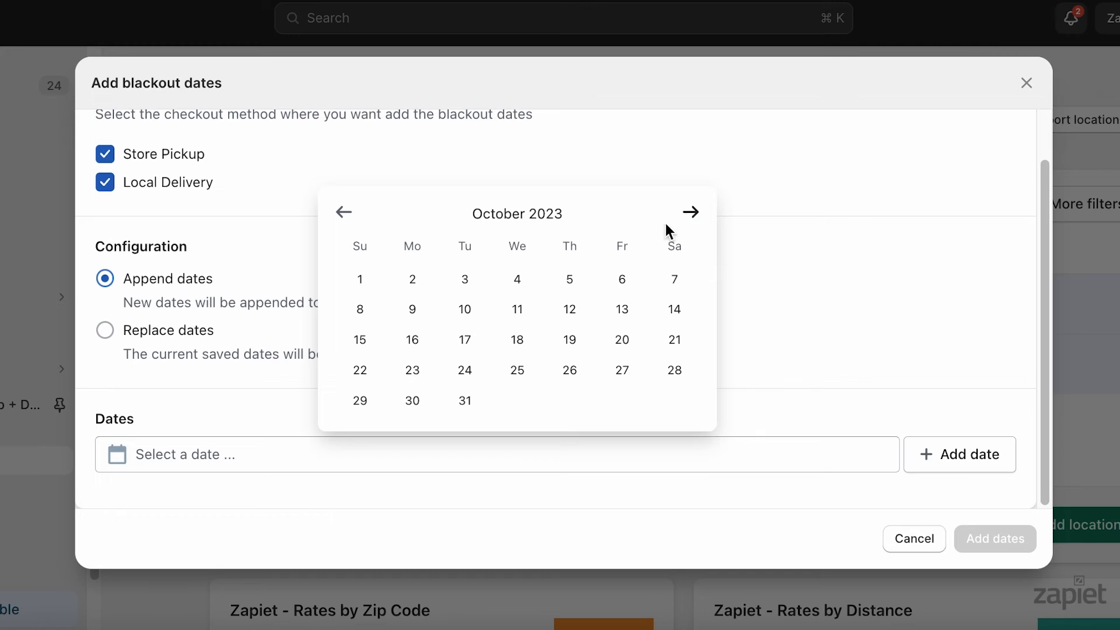
click(513, 313)
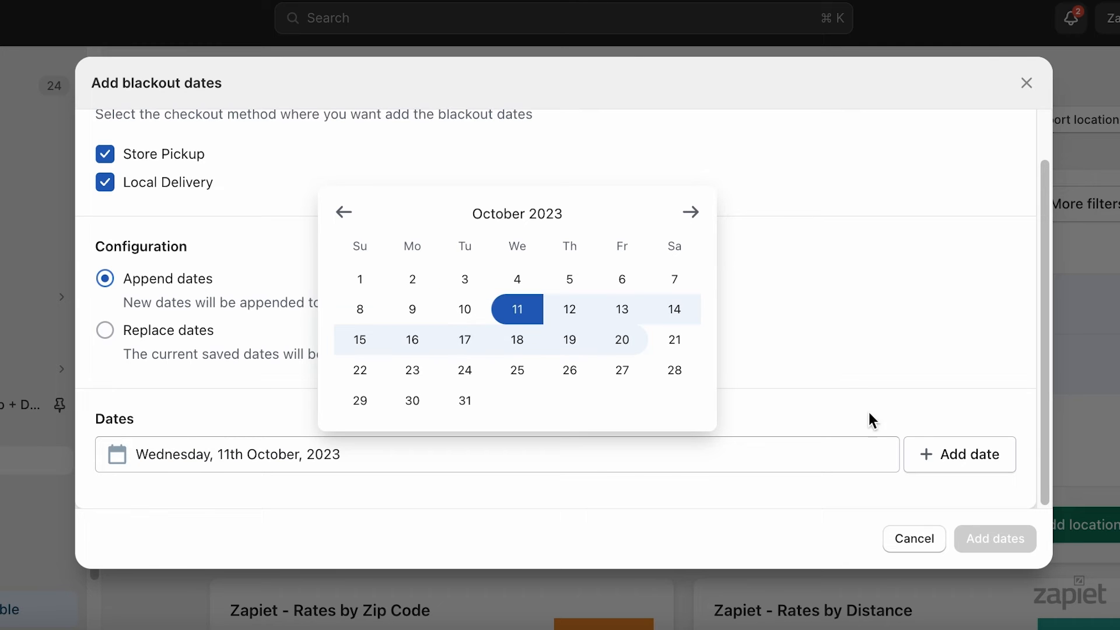
click(956, 459)
- Add the range 16th to 19th October, 2023 to the list and apply all listed blackout dates to both locations
scroll(224, 378, down, 2)
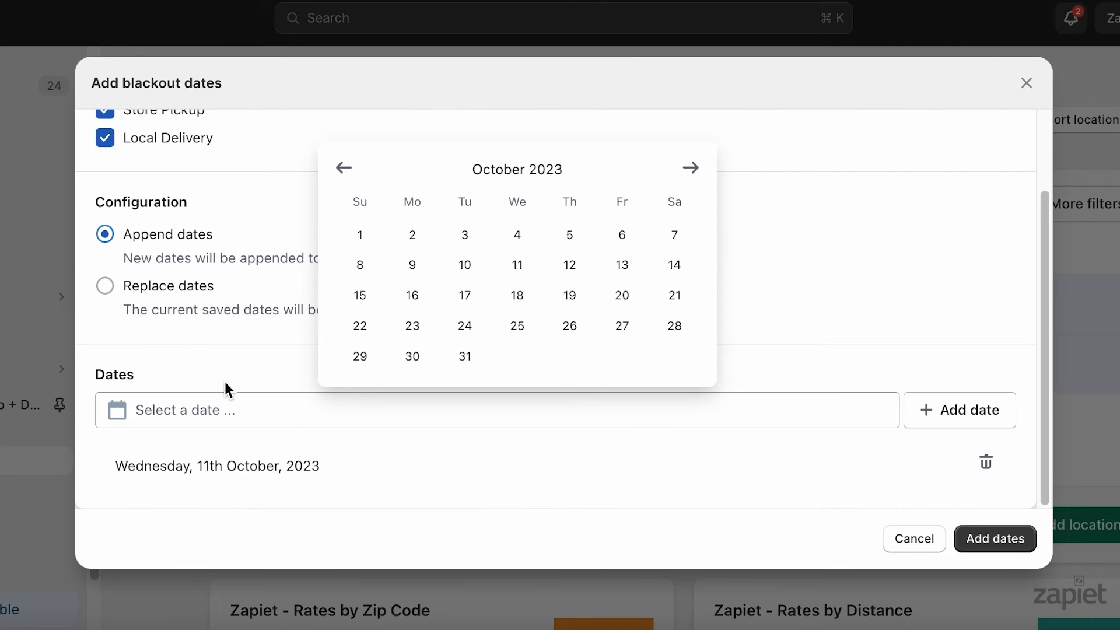
click(415, 297)
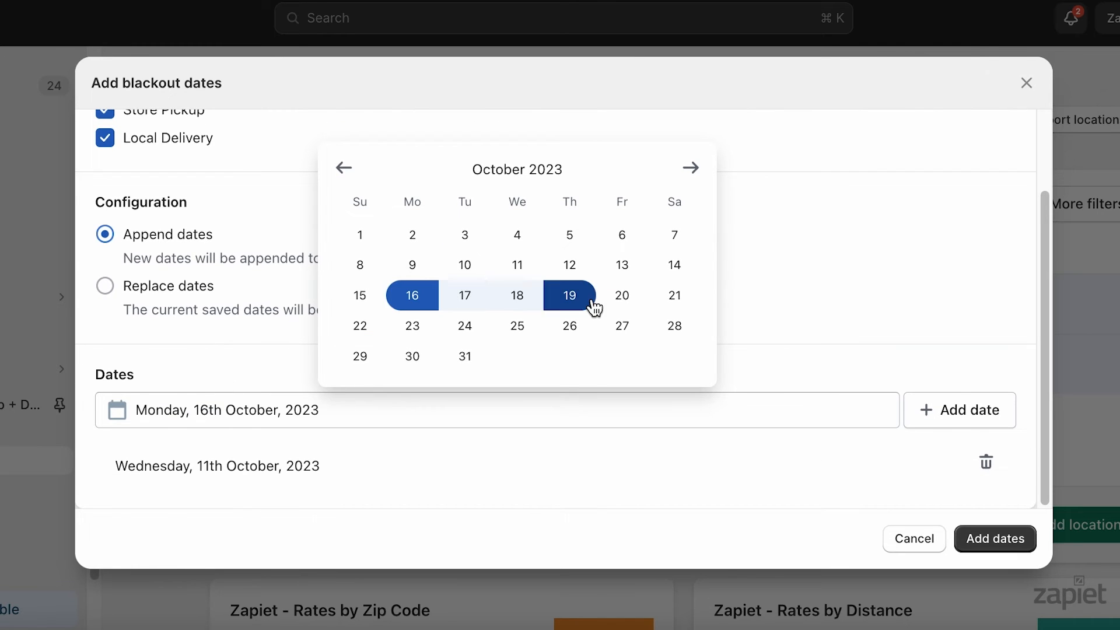
click(595, 308)
click(936, 429)
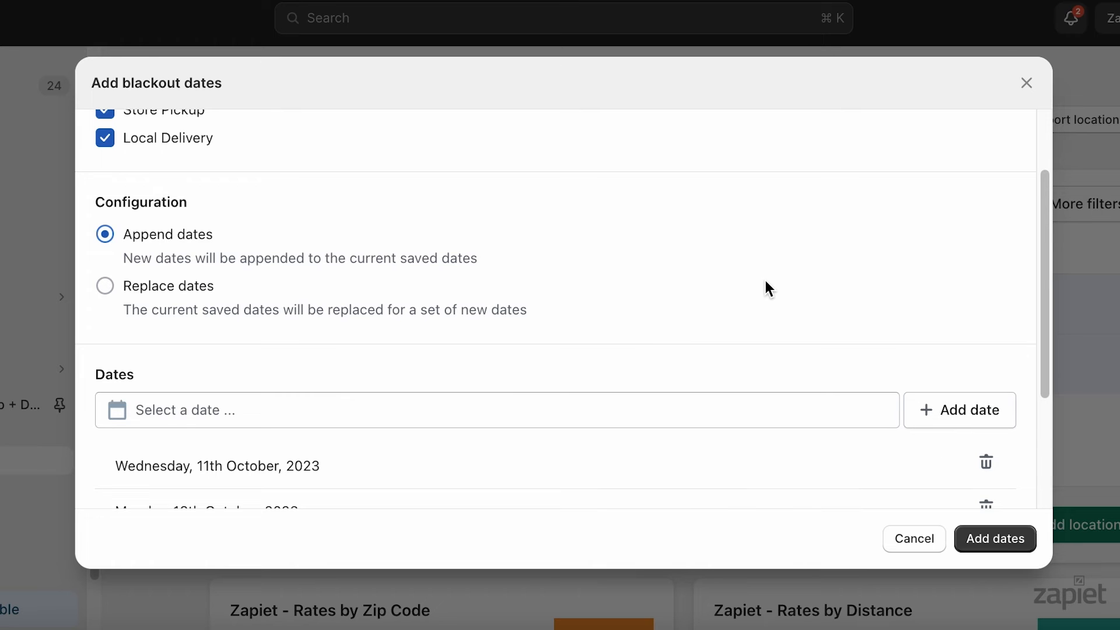
scroll(766, 286, down, 3)
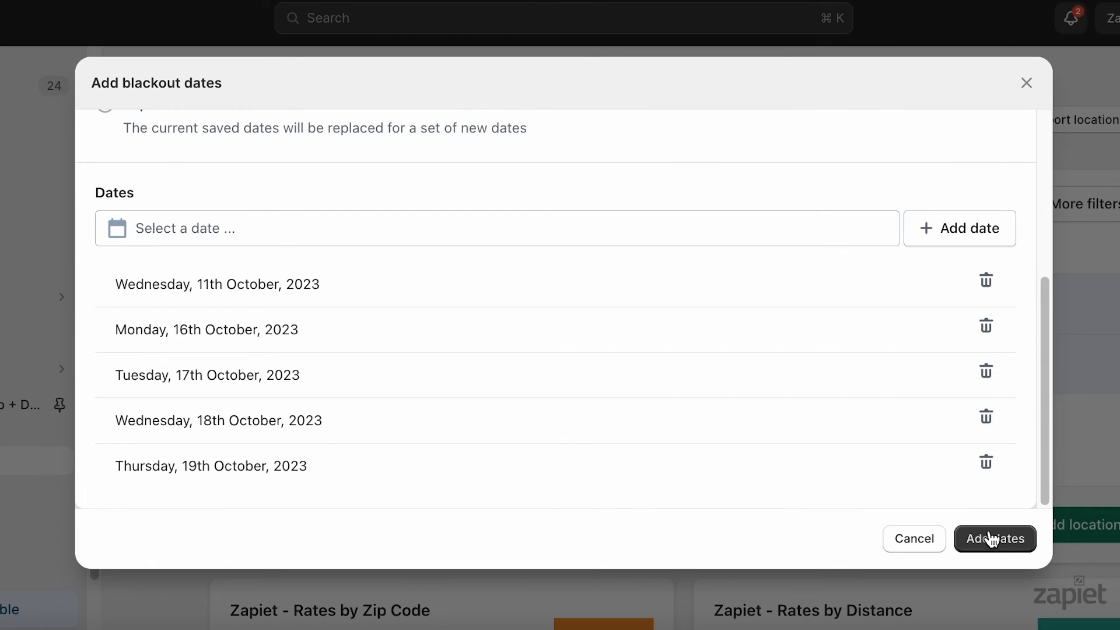
click(992, 539)
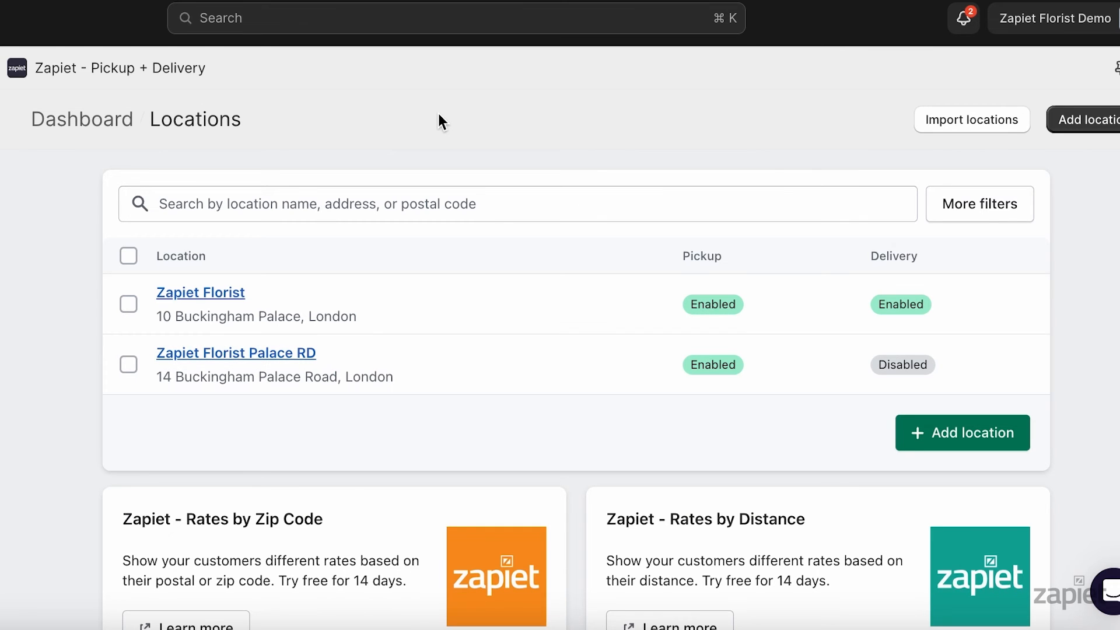
- Open the store pickup settings of the Zapiet Florist location and examine its blackout dates
click(198, 294)
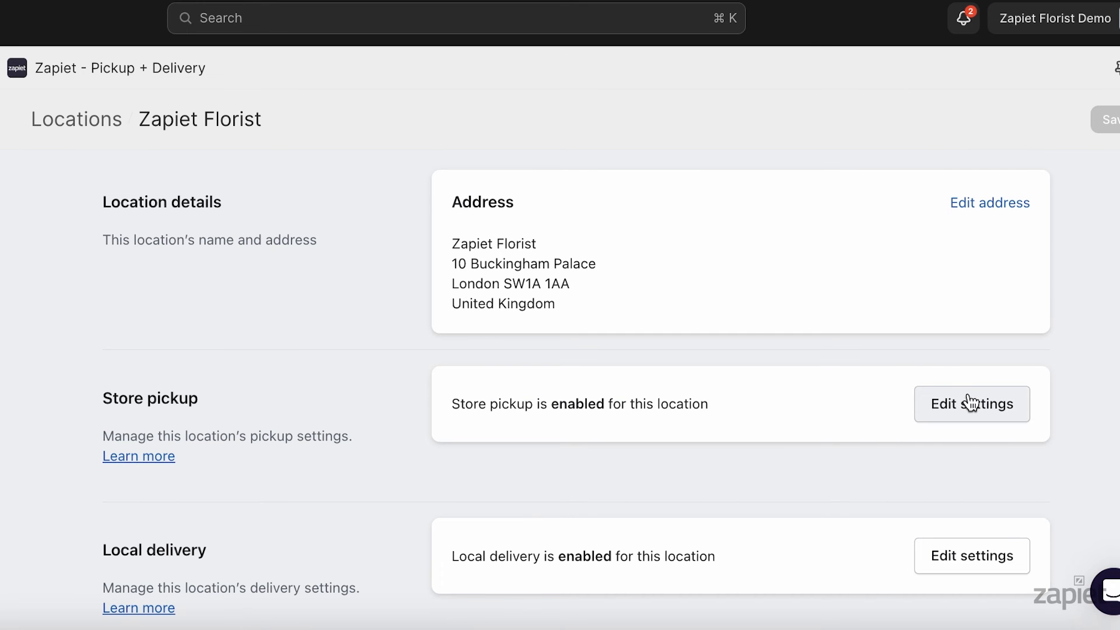
click(971, 404)
scroll(1105, 295, down, 10)
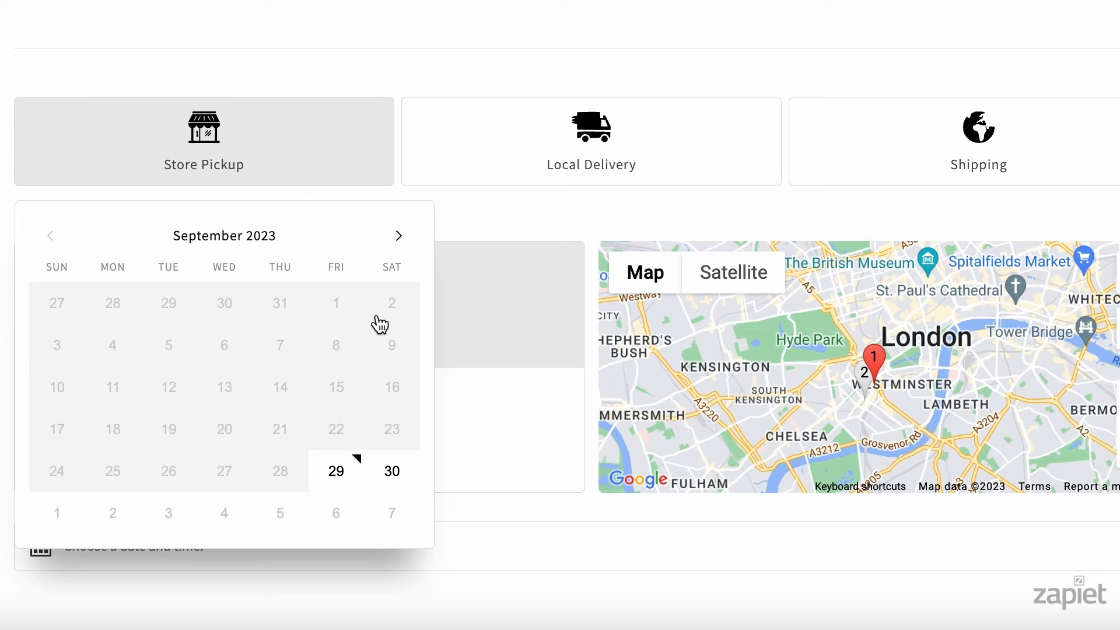
- On the storefront, examine the October 2023 date choices for store pickup and for local delivery to a London postal code
click(398, 235)
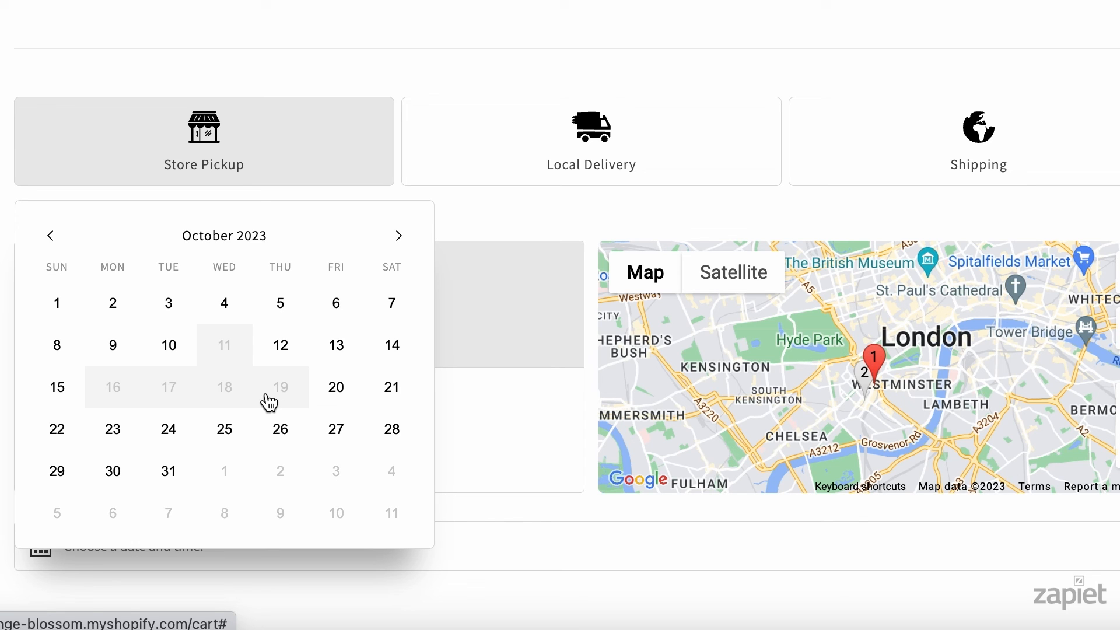
click(596, 175)
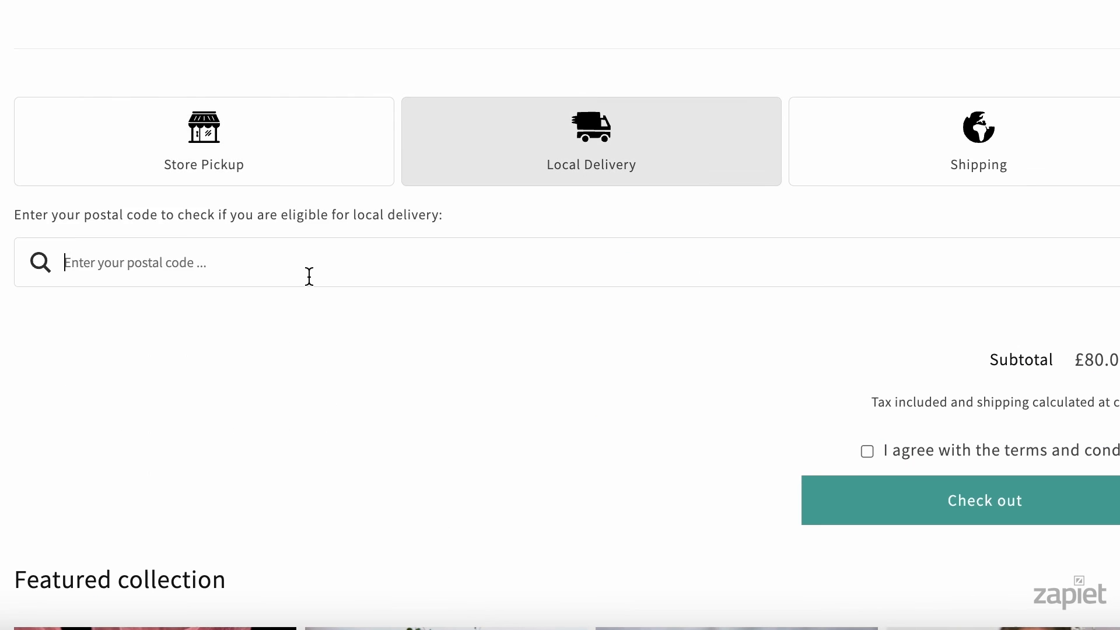
click(307, 275)
text(sw1a)
click(251, 165)
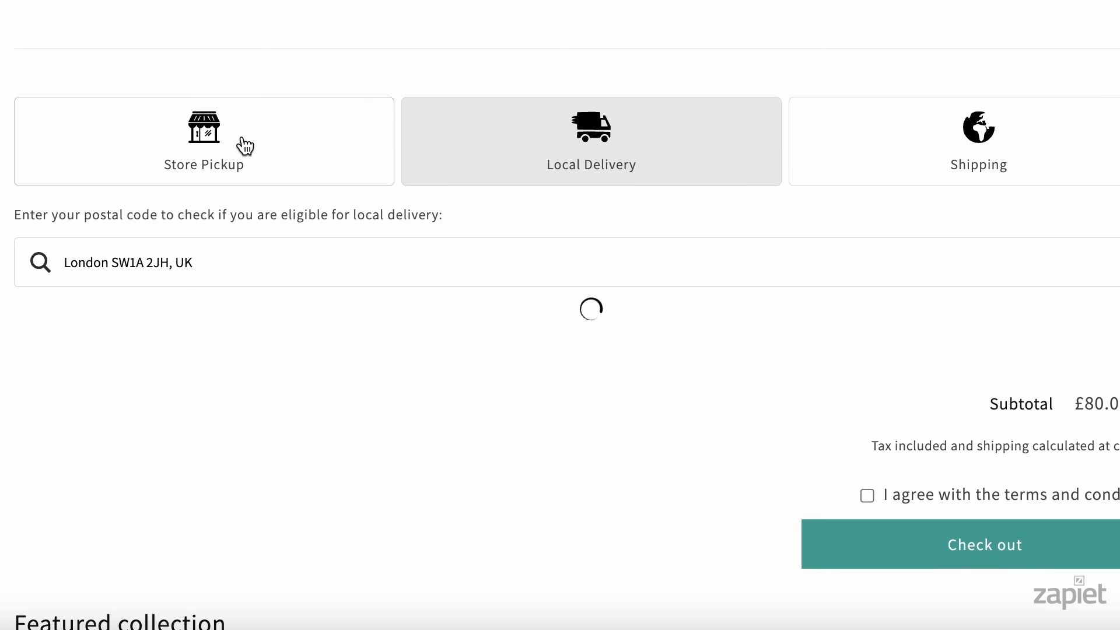
click(149, 355)
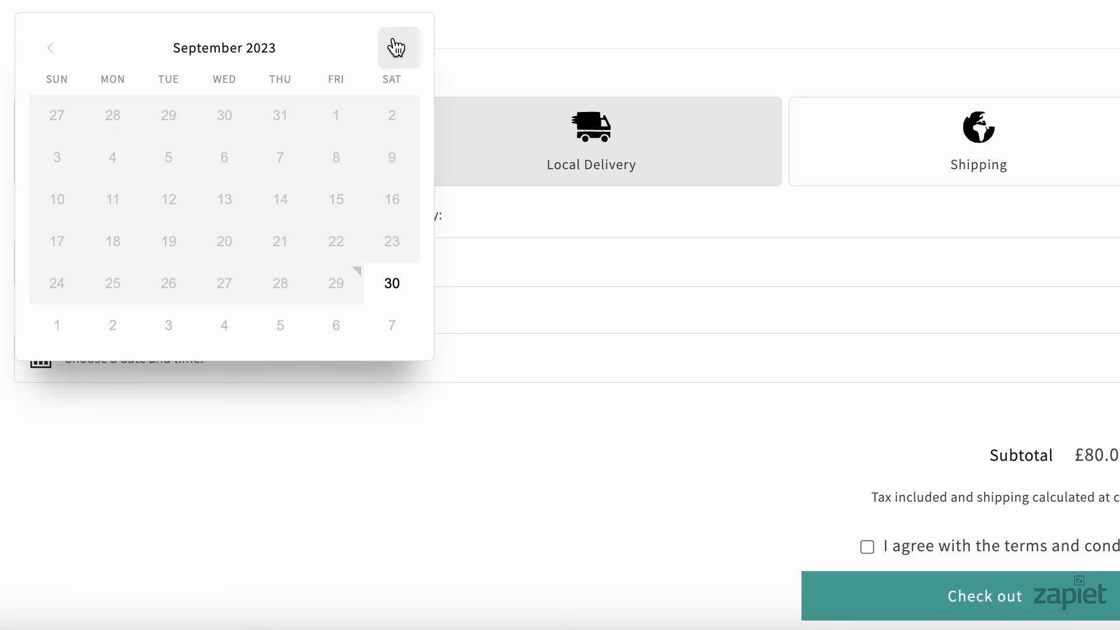
click(396, 43)
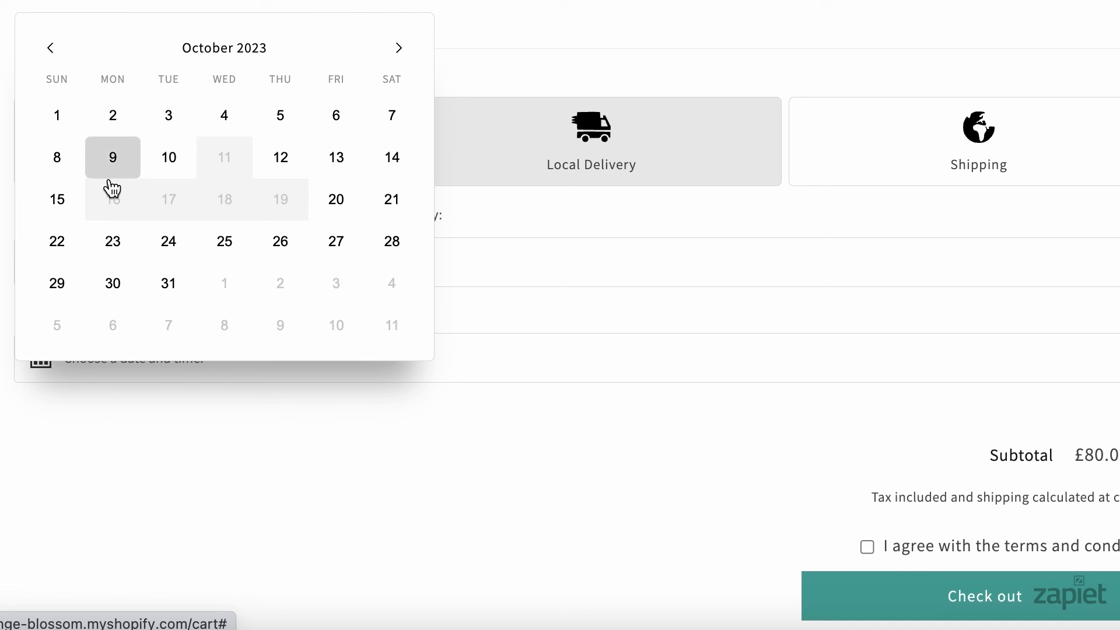
click(521, 42)
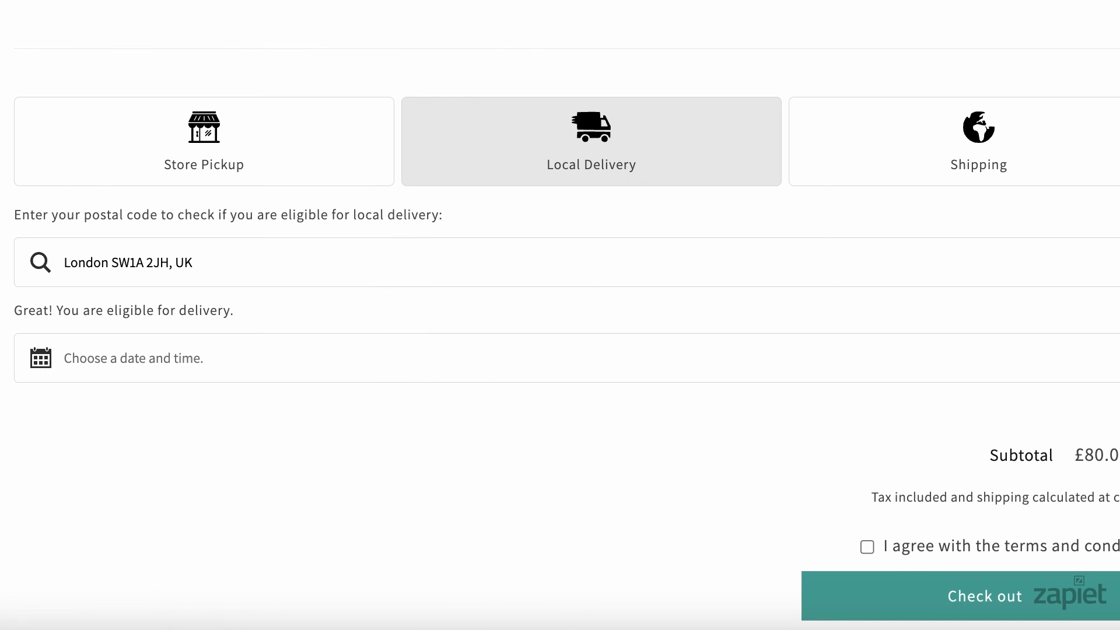